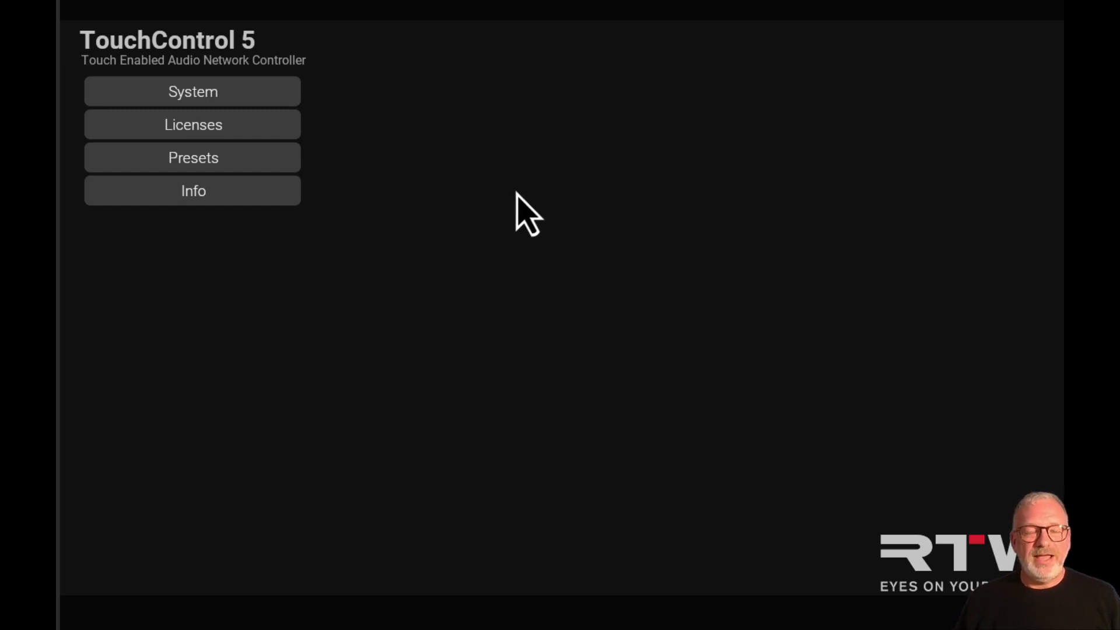
Create a new preset and name it 7.1.4
left_click(275, 165)
left_click(156, 614)
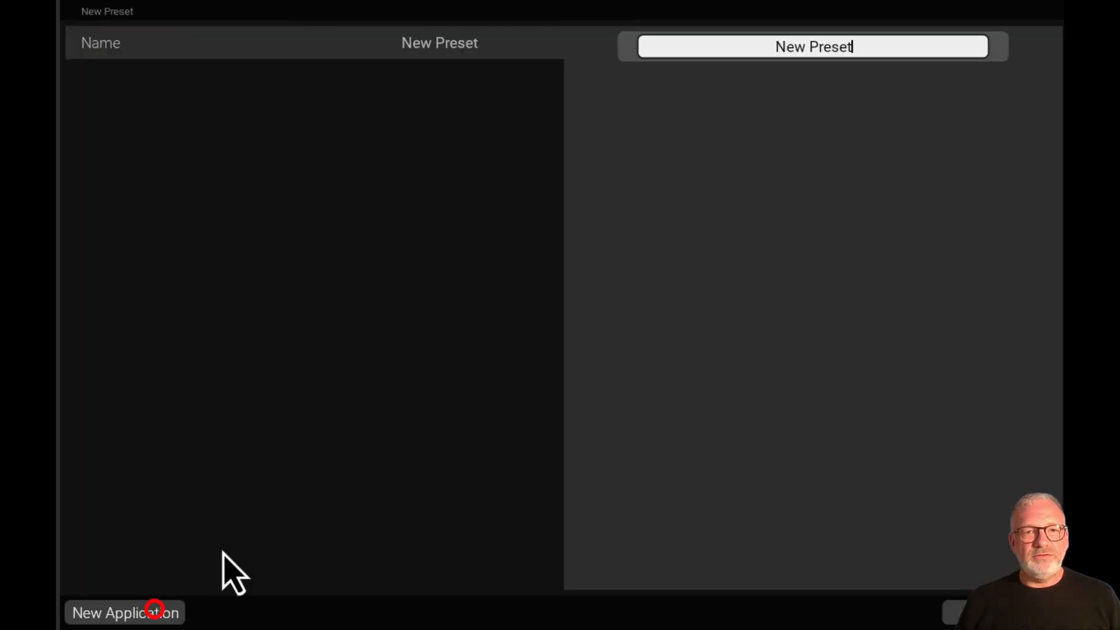
left_click(855, 48)
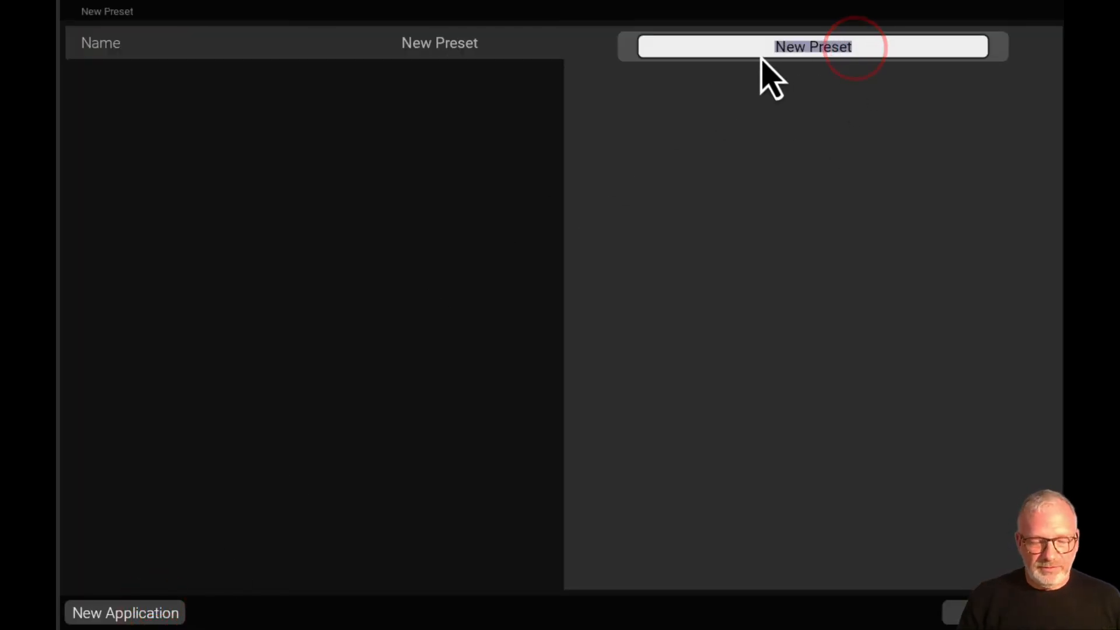
type("7.1.4")
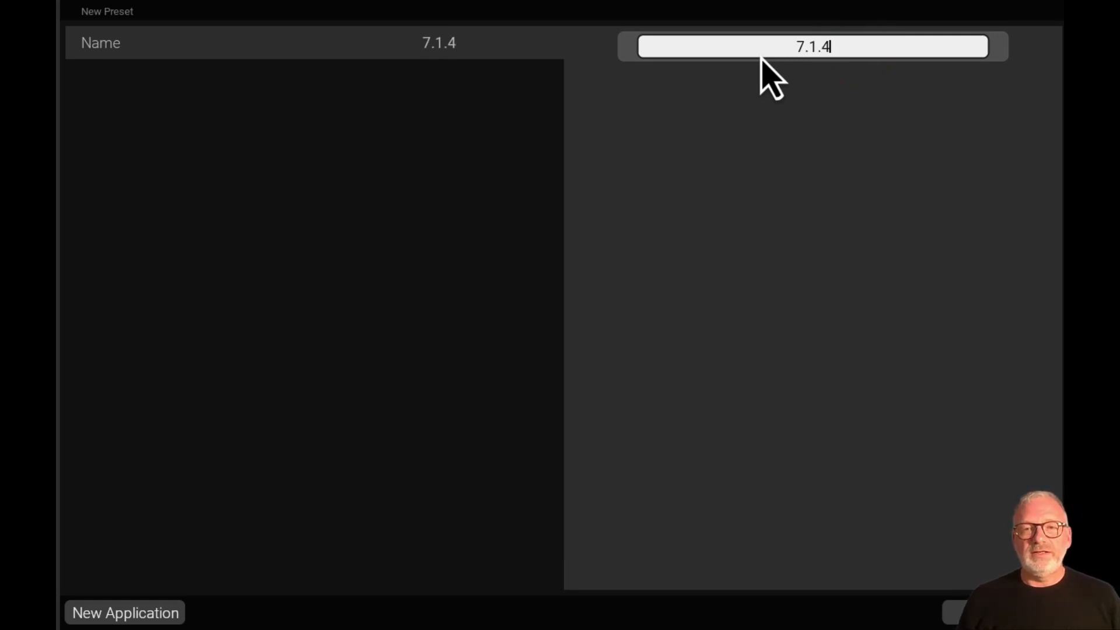
Add a Monitoring application to the preset and set its speaker mode to Immersive
left_click(134, 612)
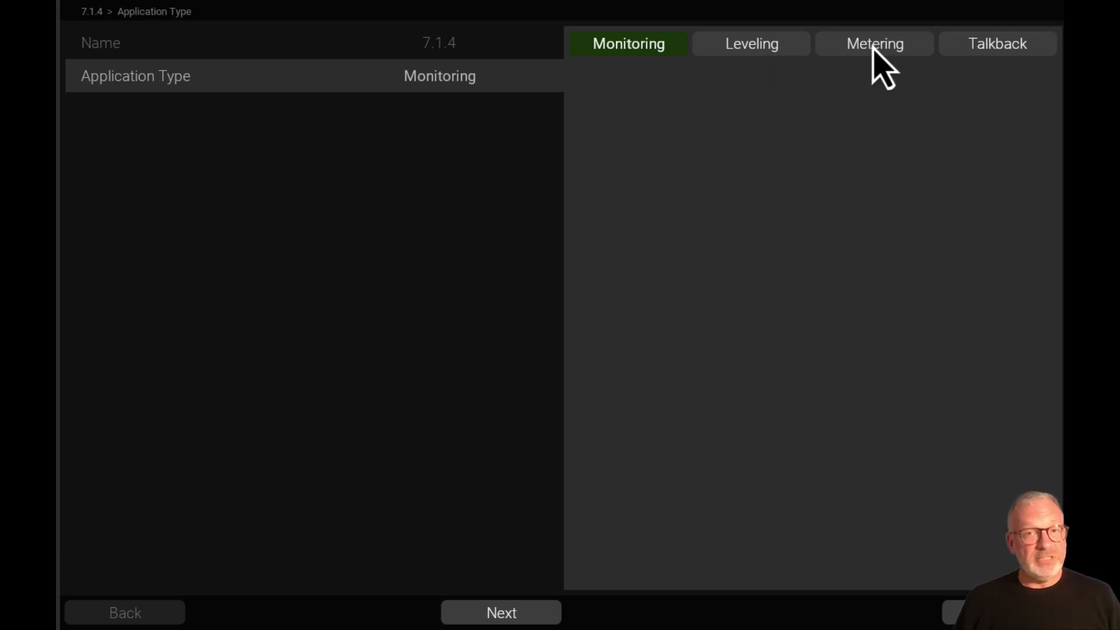
left_click(633, 48)
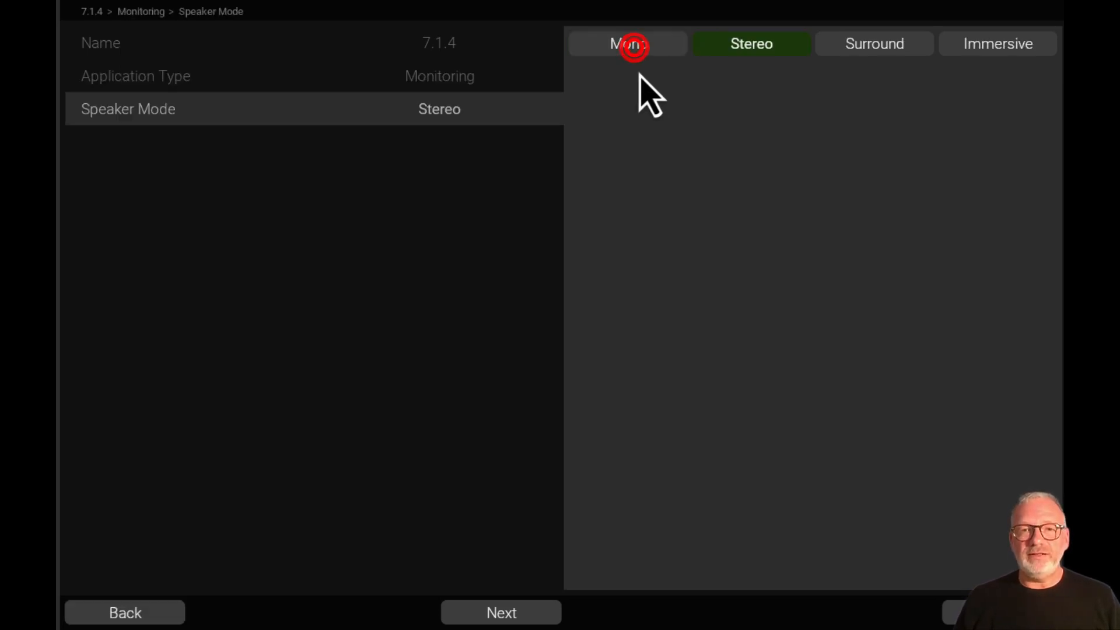
left_click(987, 44)
left_click(991, 38)
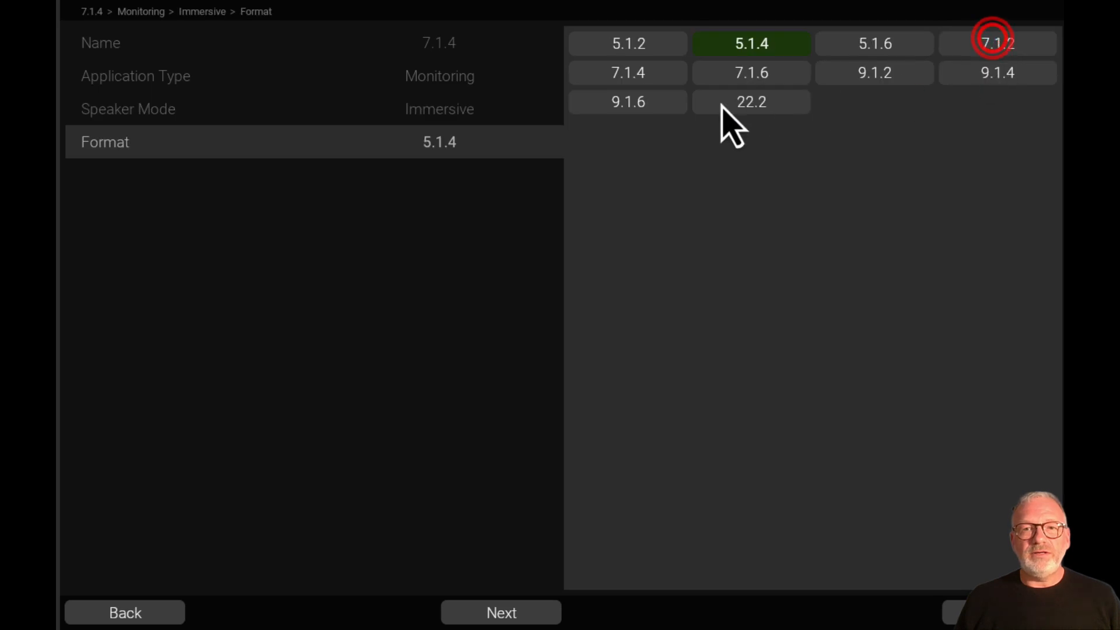
Complete the application with format 7.1.4, Input B off and Output B set to Stereo
left_click(658, 80)
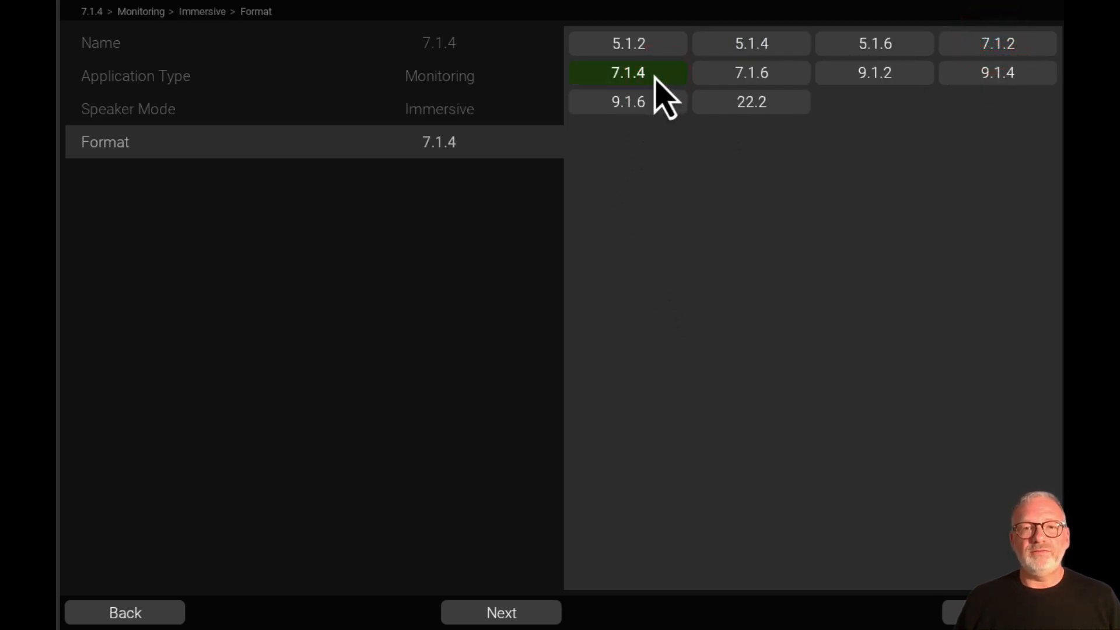
left_click(653, 75)
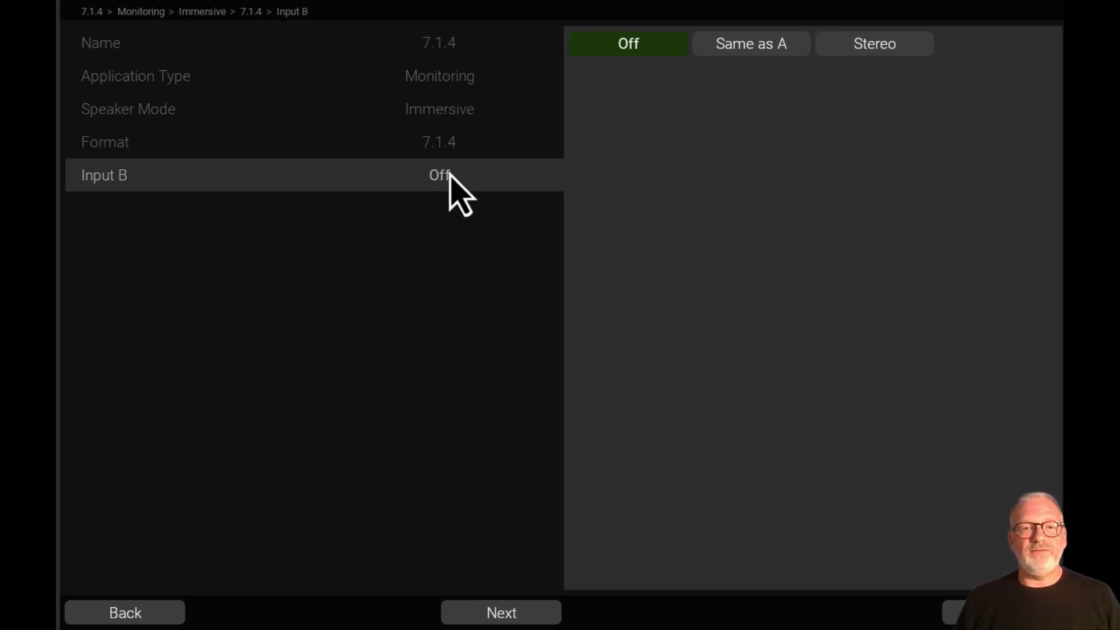
left_click(626, 47)
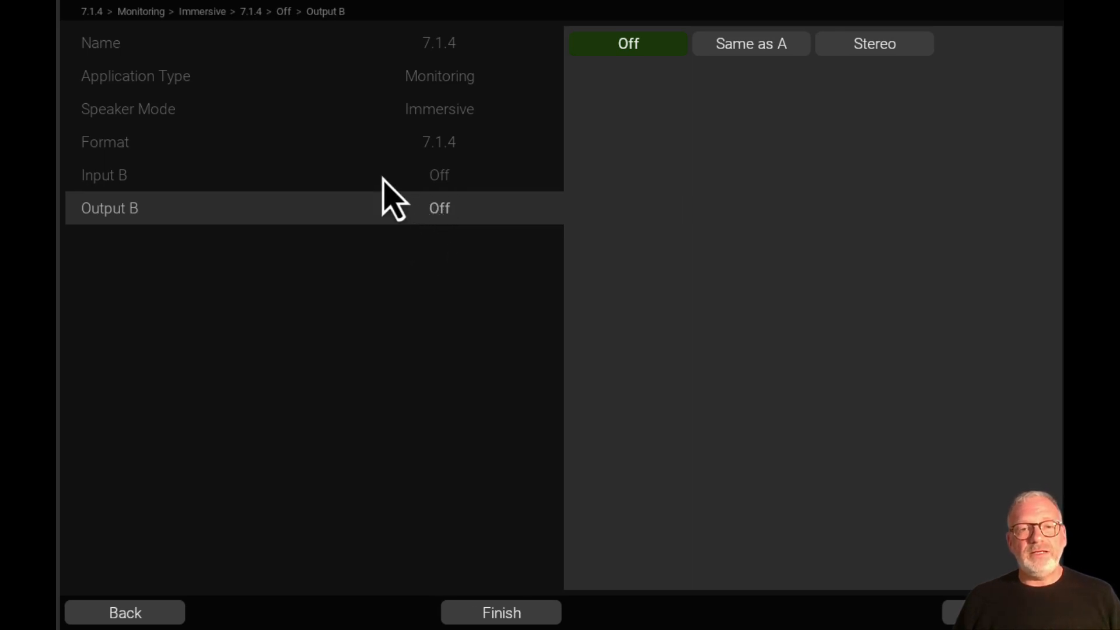
left_click(876, 46)
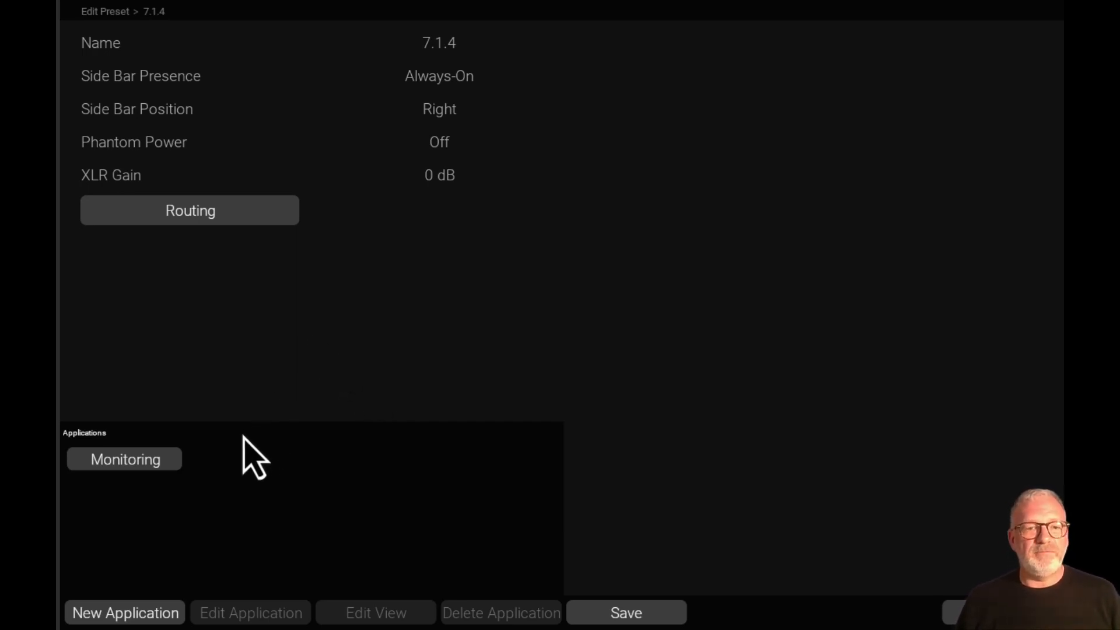
Open the preset's routing matrix with the Monitoring application selected and look at its output and input sides
left_click(127, 458)
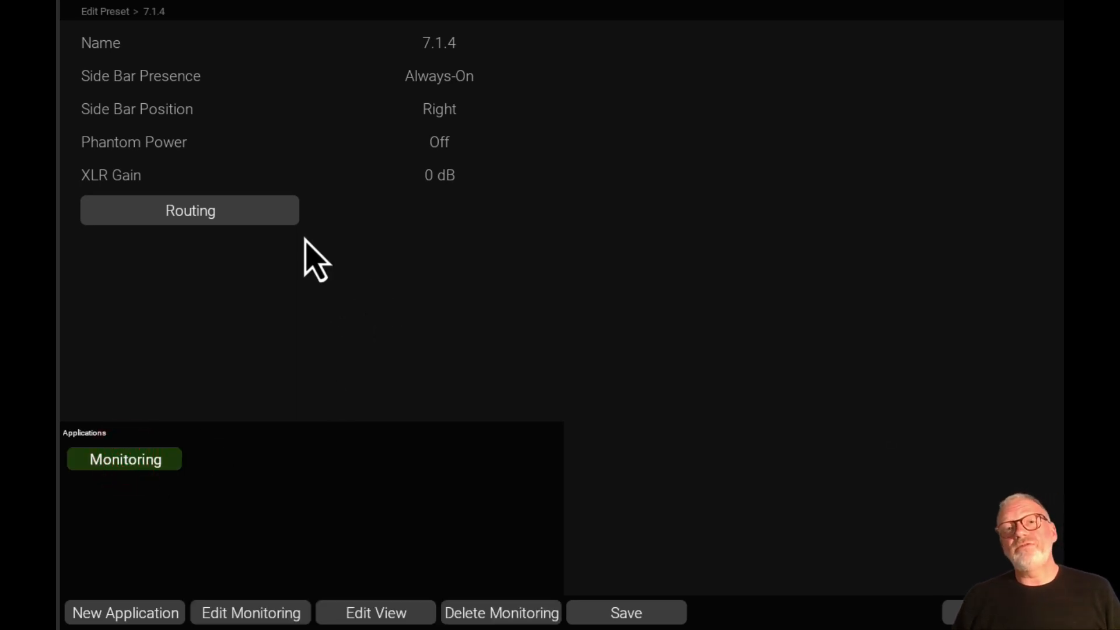
left_click(242, 217)
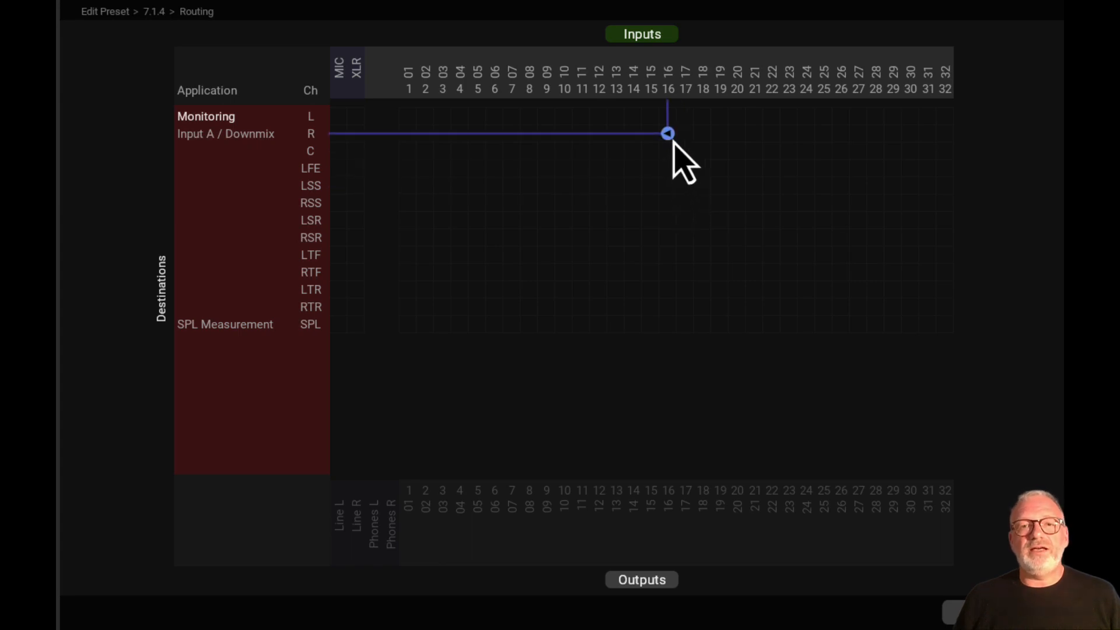
left_click(668, 580)
left_click(661, 34)
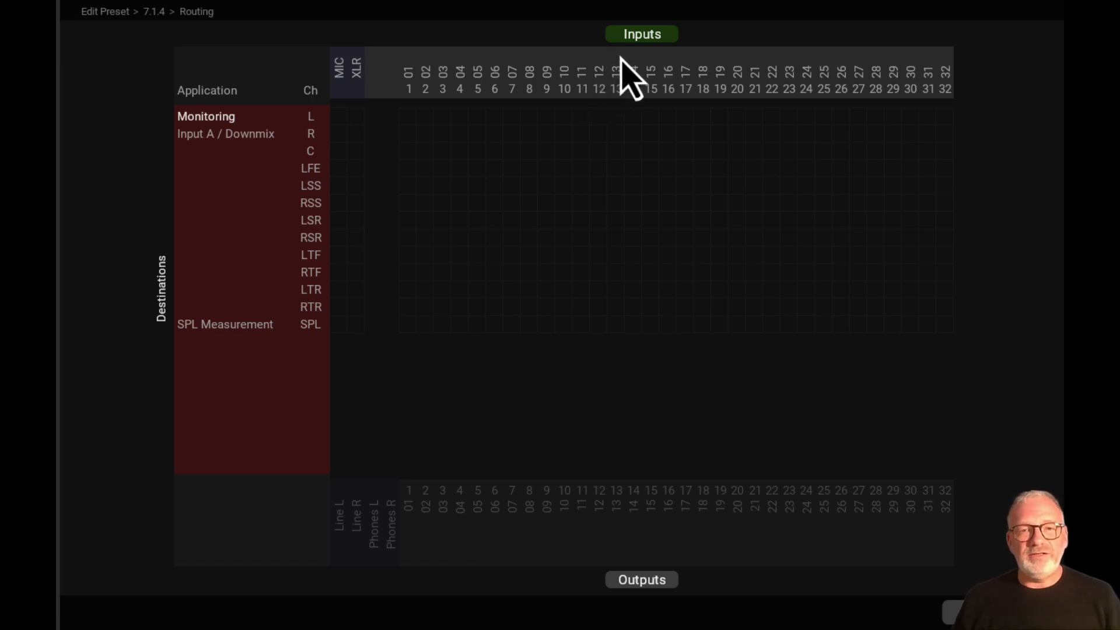
Route inputs 1 to 13 one-to-one to the Monitoring channels L through RTR and the SPL measurement channel
left_click(581, 116)
left_click_drag(558, 133, 411, 88)
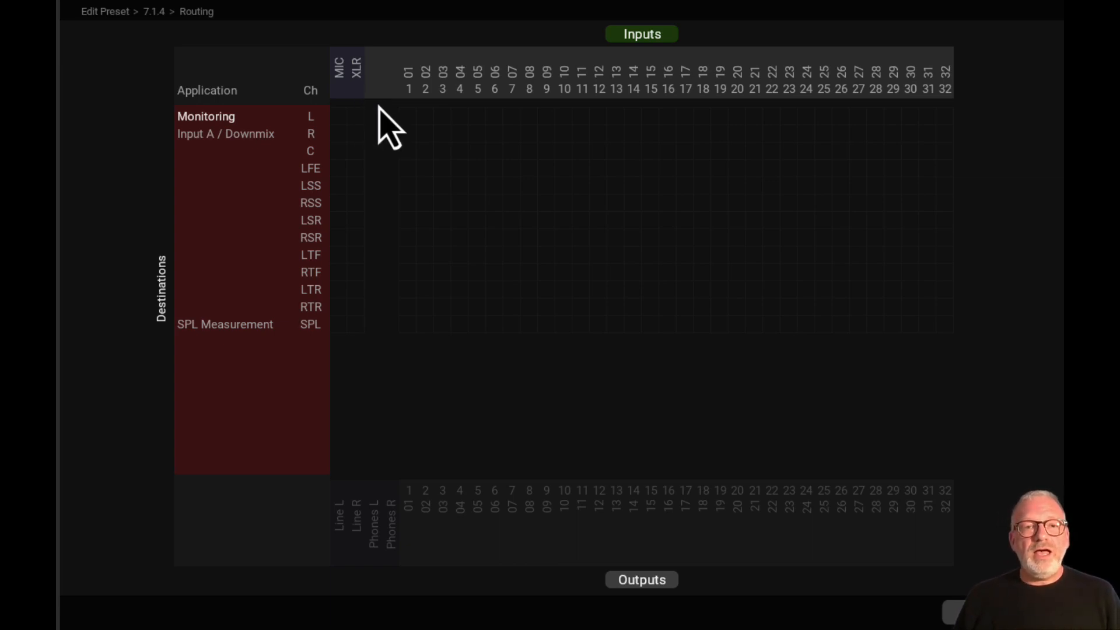
left_click(407, 115)
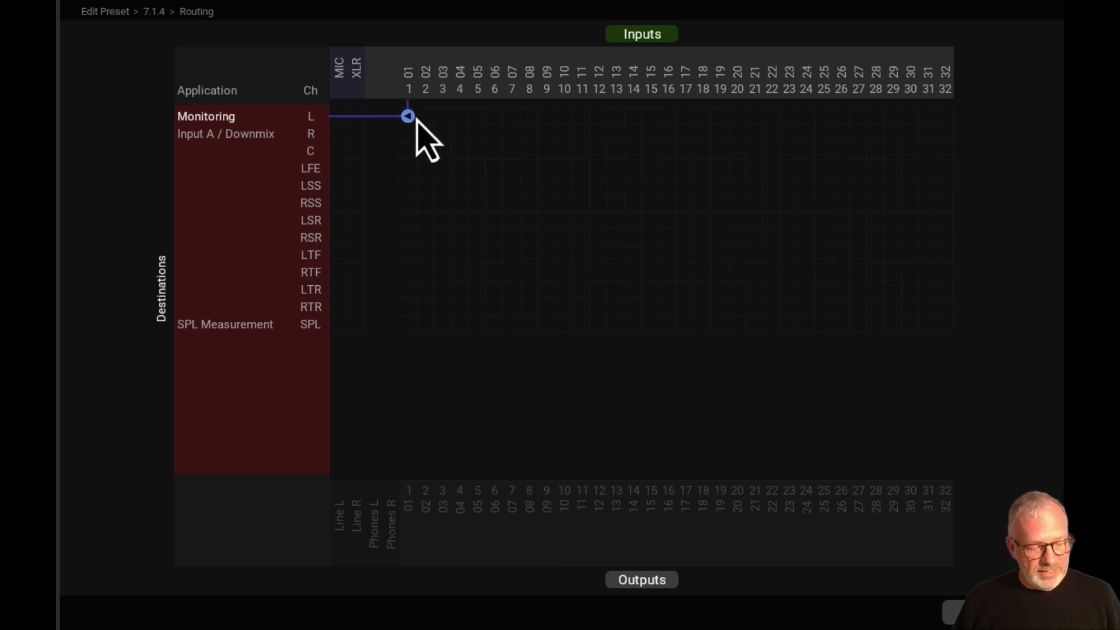
left_click(418, 120)
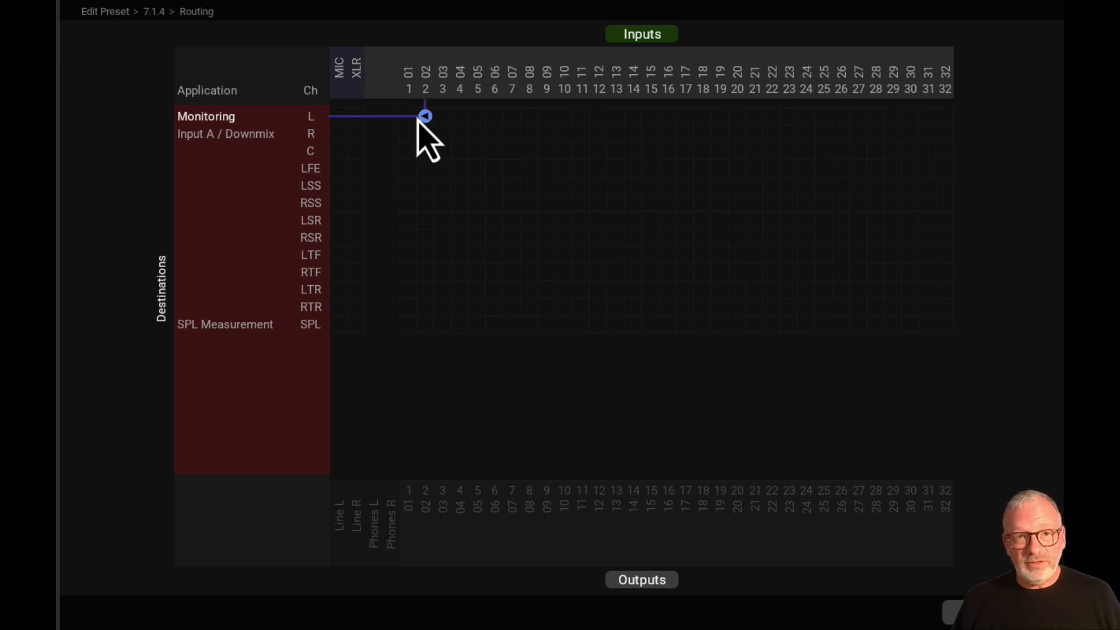
left_click_drag(418, 120, 409, 121)
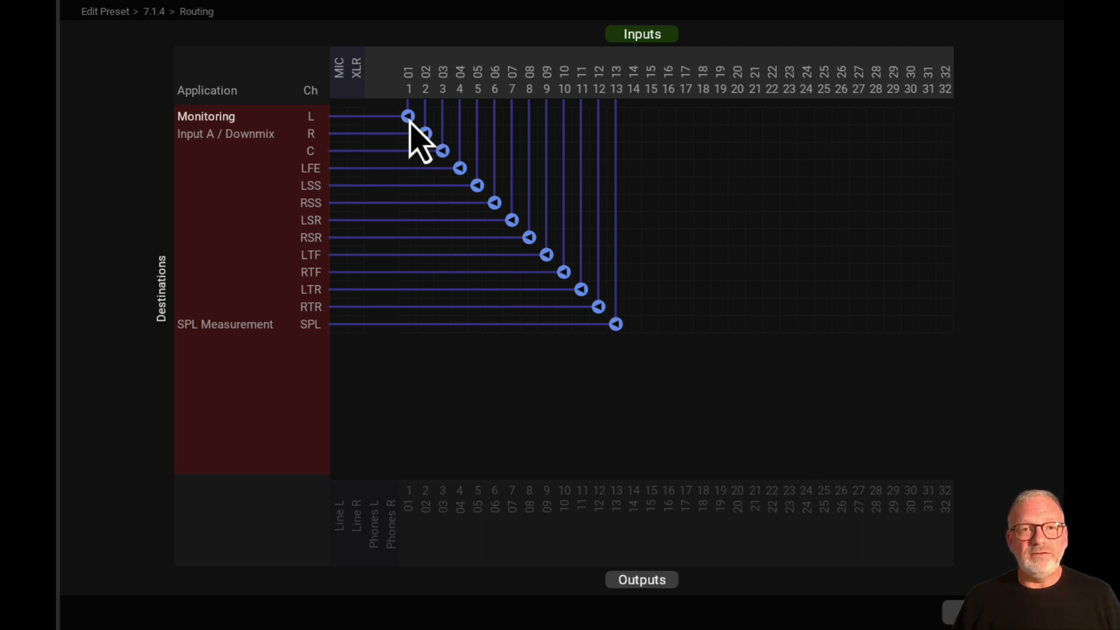
left_click_drag(409, 119, 412, 122)
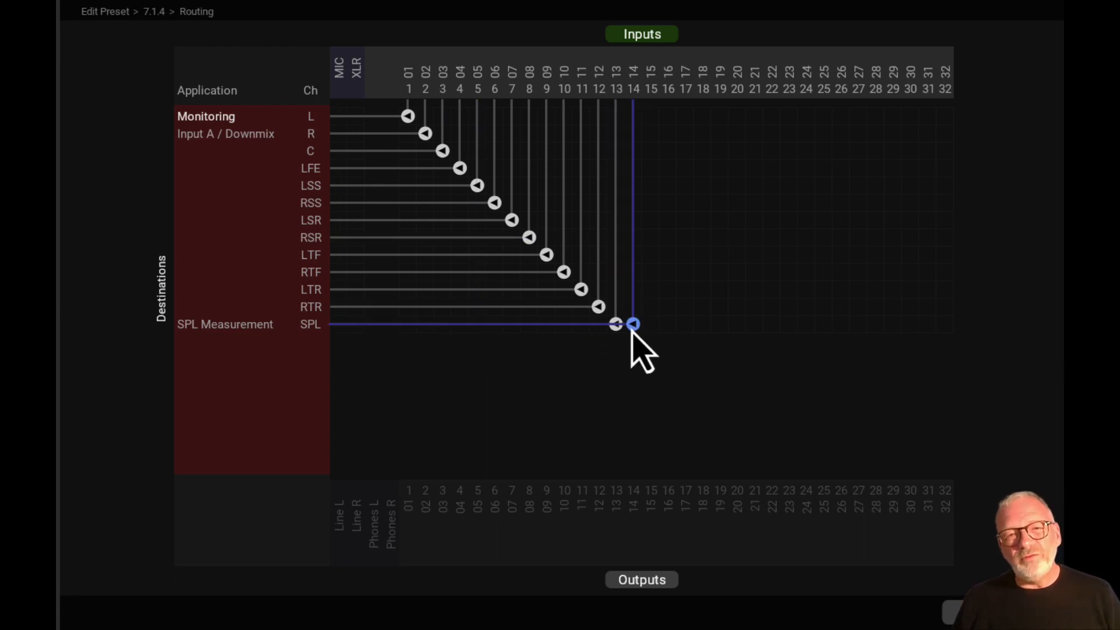
Remove the SPL measurement's route from input 13 and feed it from the MIC input instead
left_click(616, 324)
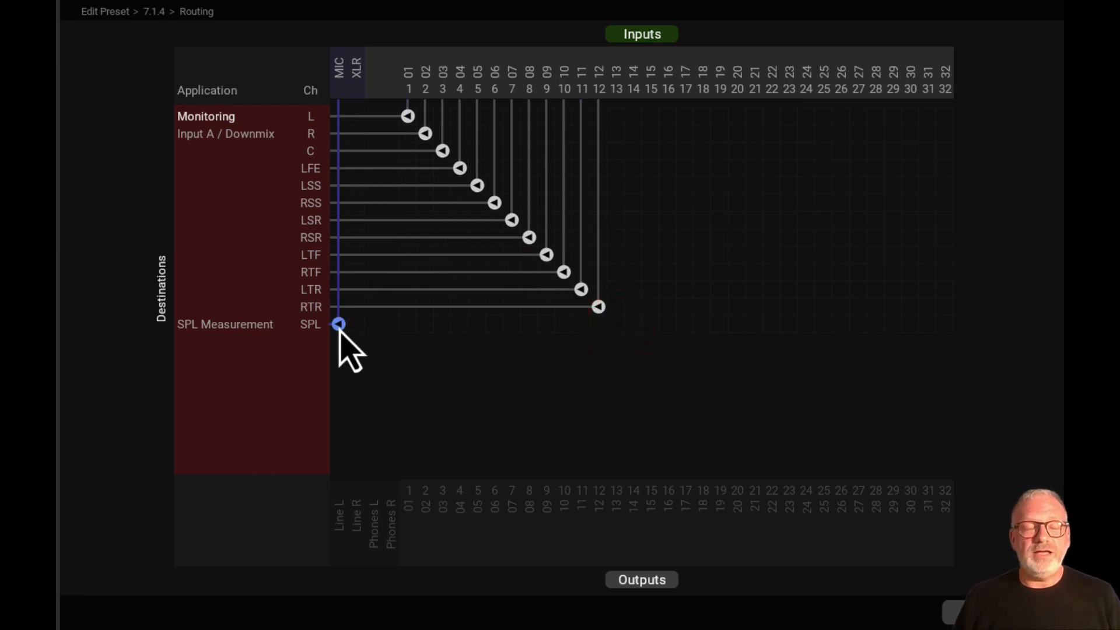
left_click(339, 324)
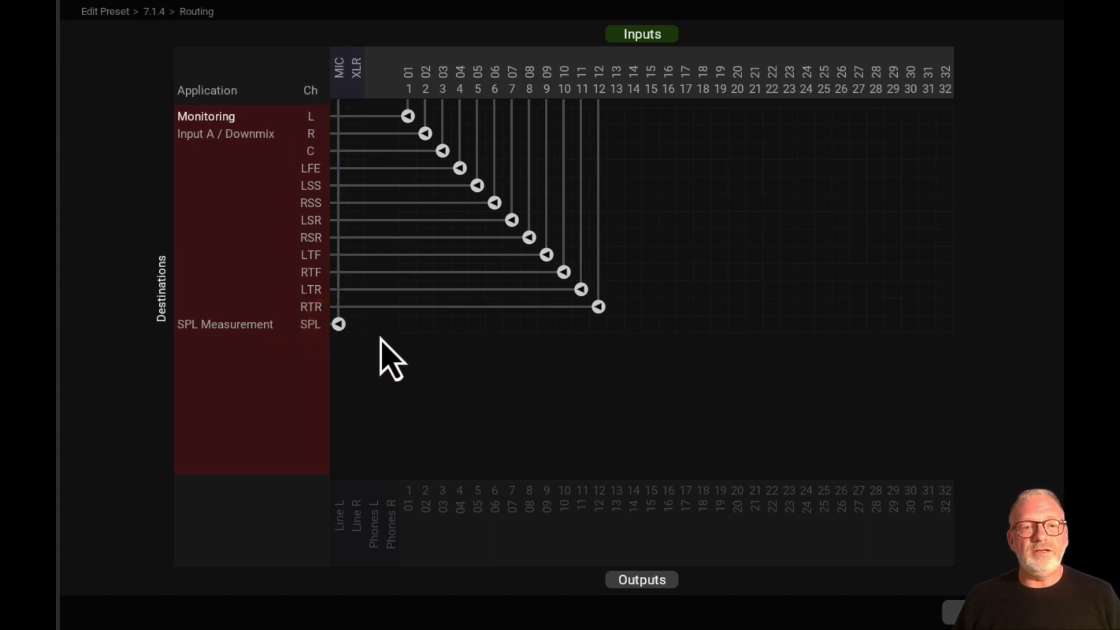
Route all sources from Monitoring L through Calibration Mic one-to-one to outputs 1 to 21
left_click(649, 581)
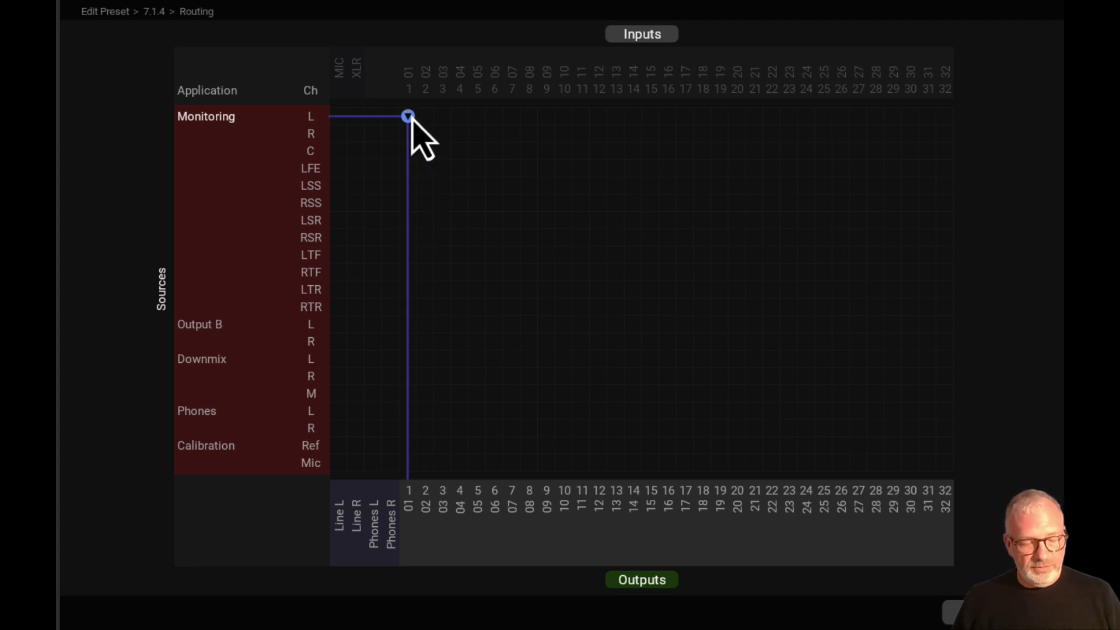
left_click(409, 116)
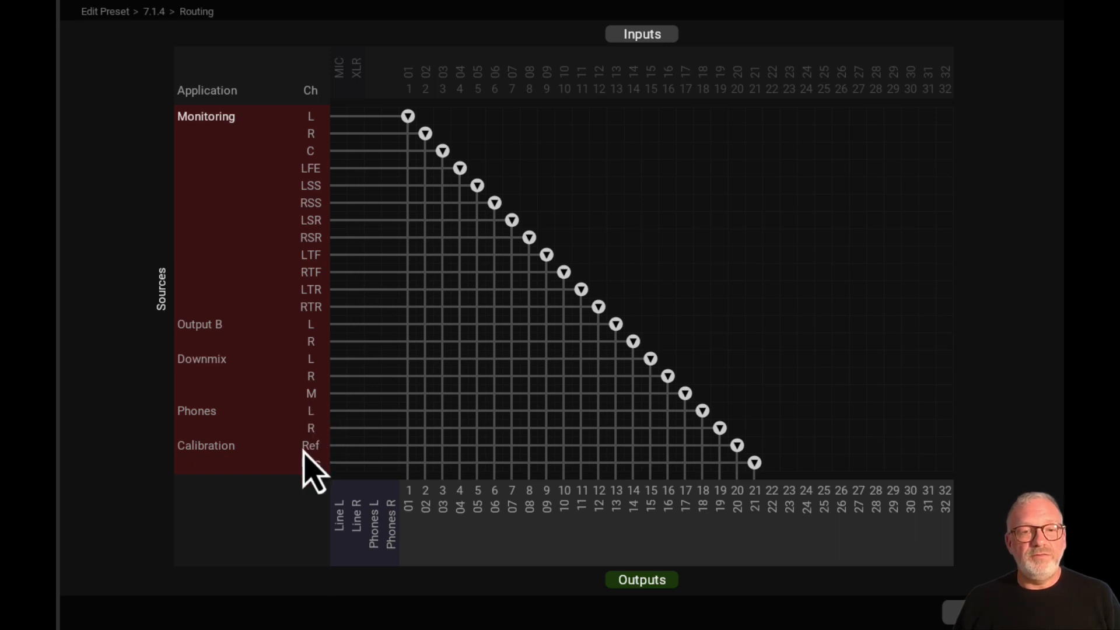
Route Output B L and R to Line L and Line R, and remove their routes to outputs 13 and 14
left_click_drag(418, 330, 344, 330)
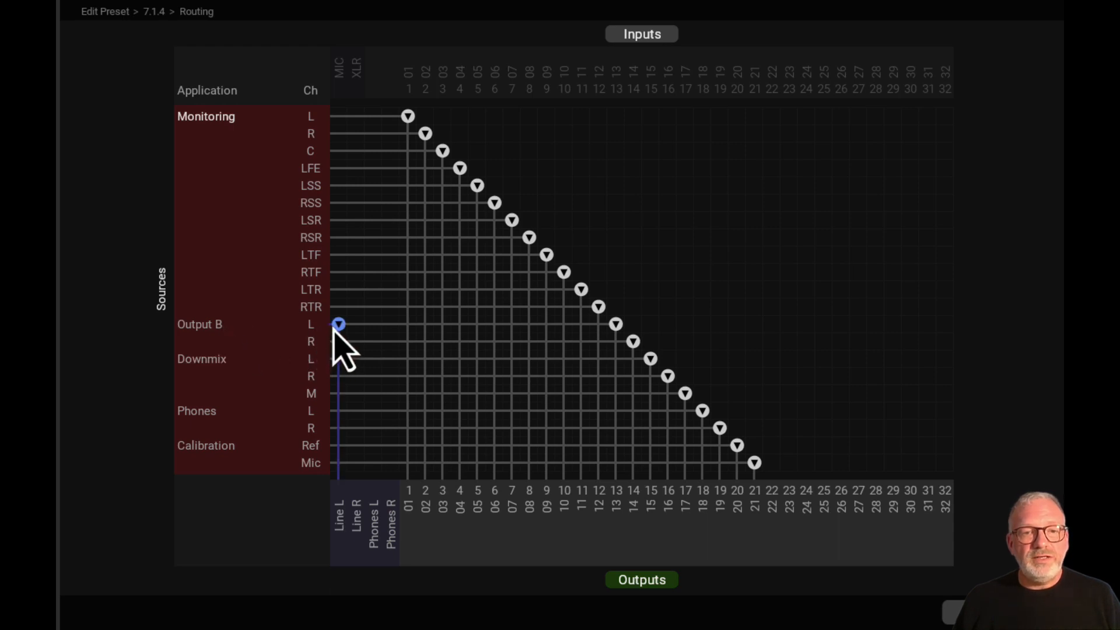
left_click(333, 325)
left_click(351, 340)
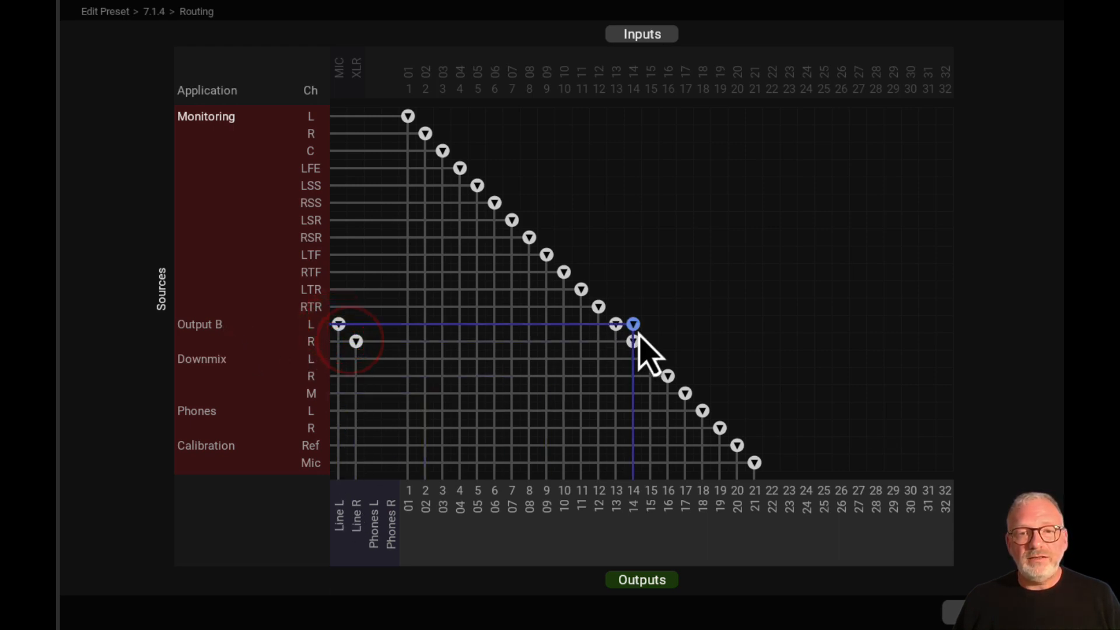
left_click(616, 324)
left_click(633, 341)
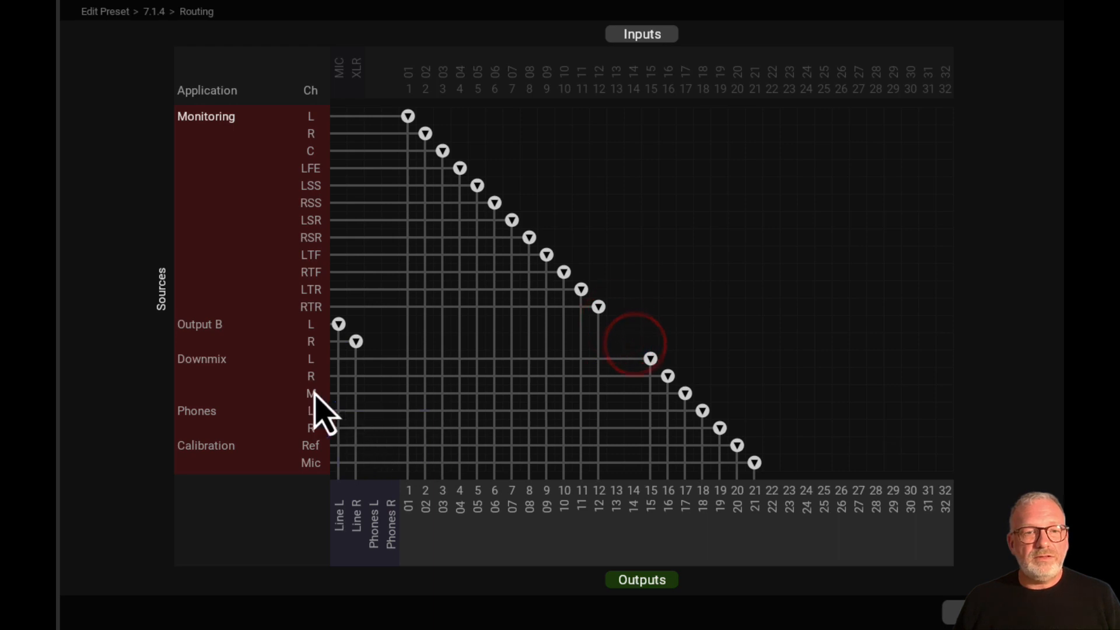
Remove the Downmix L, R and M routes from outputs 15, 16 and 17
left_click(649, 358)
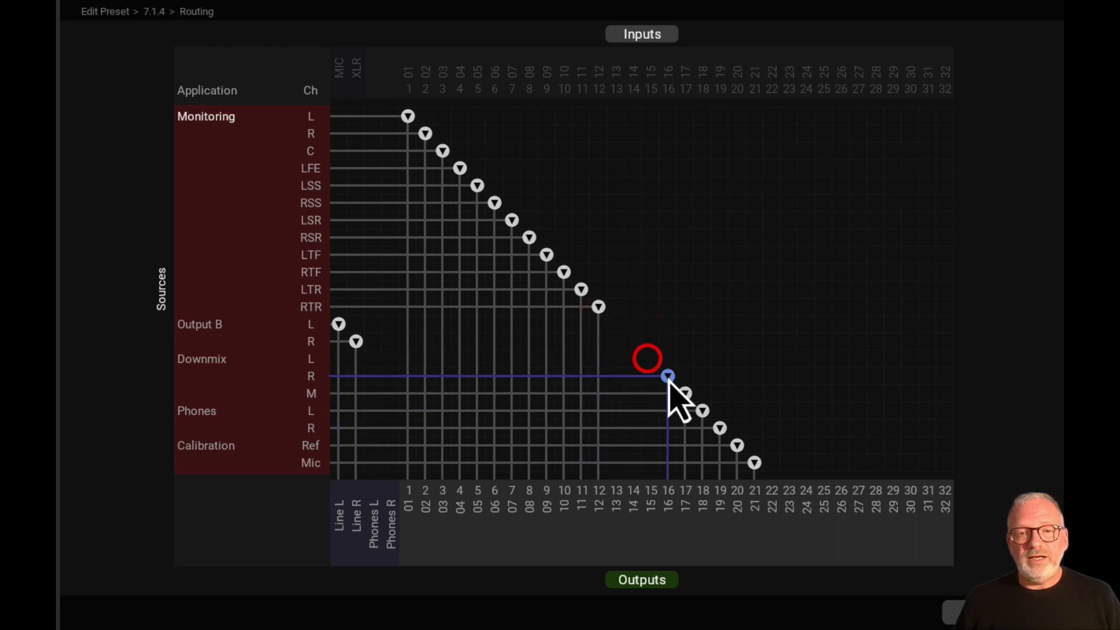
left_click(668, 376)
left_click(685, 393)
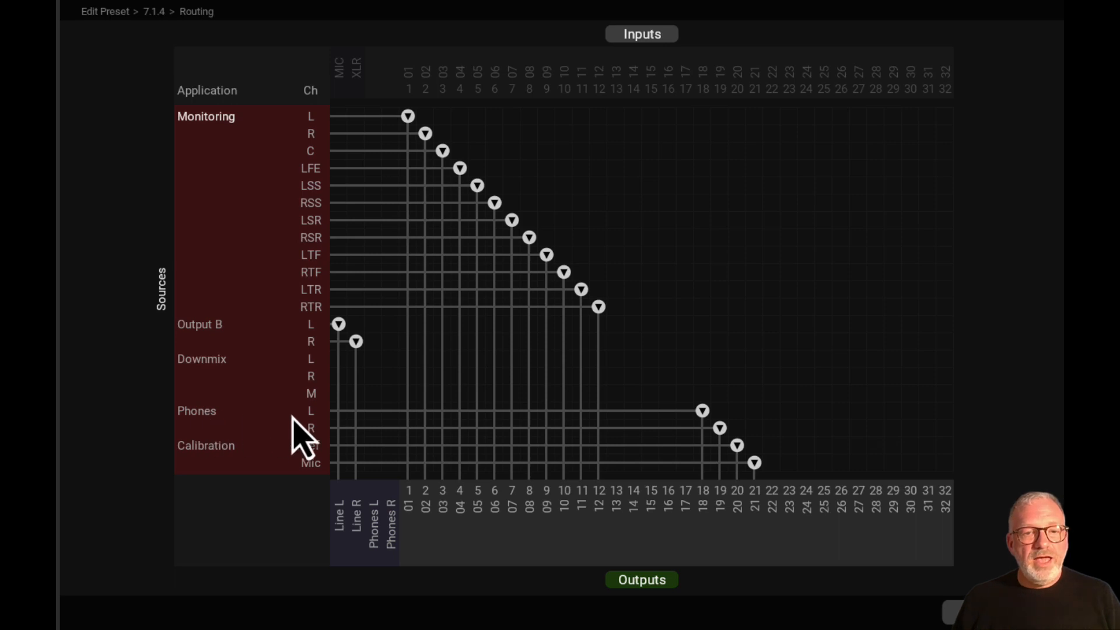
Route the Phones L and R sources to the Phones L and R outputs, and remove their routes to outputs 18 and 19
left_click(373, 412)
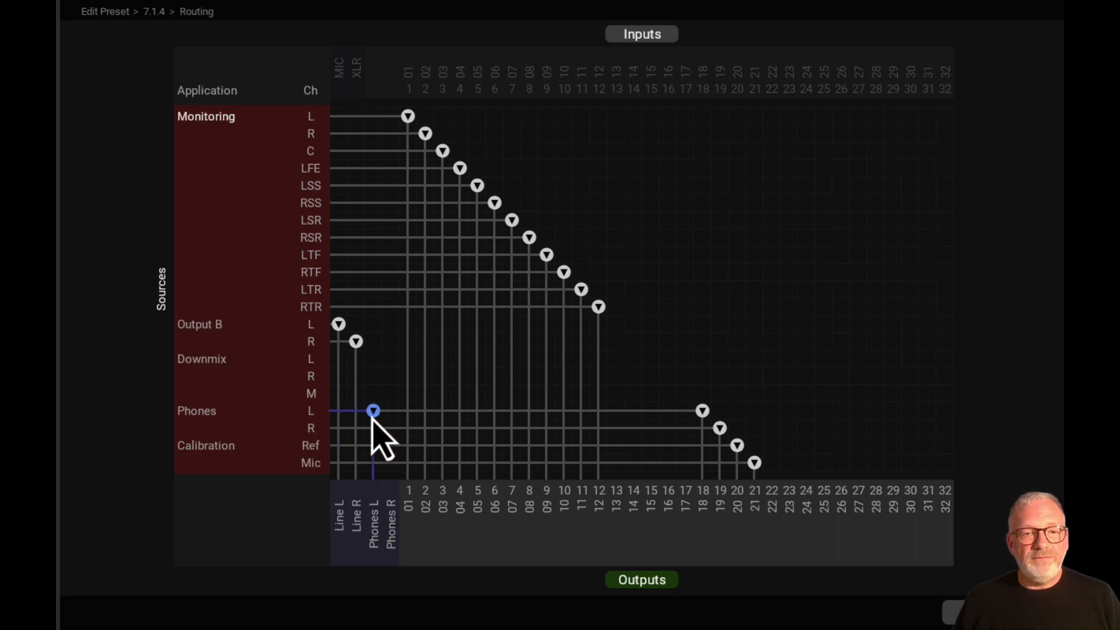
left_click(391, 429)
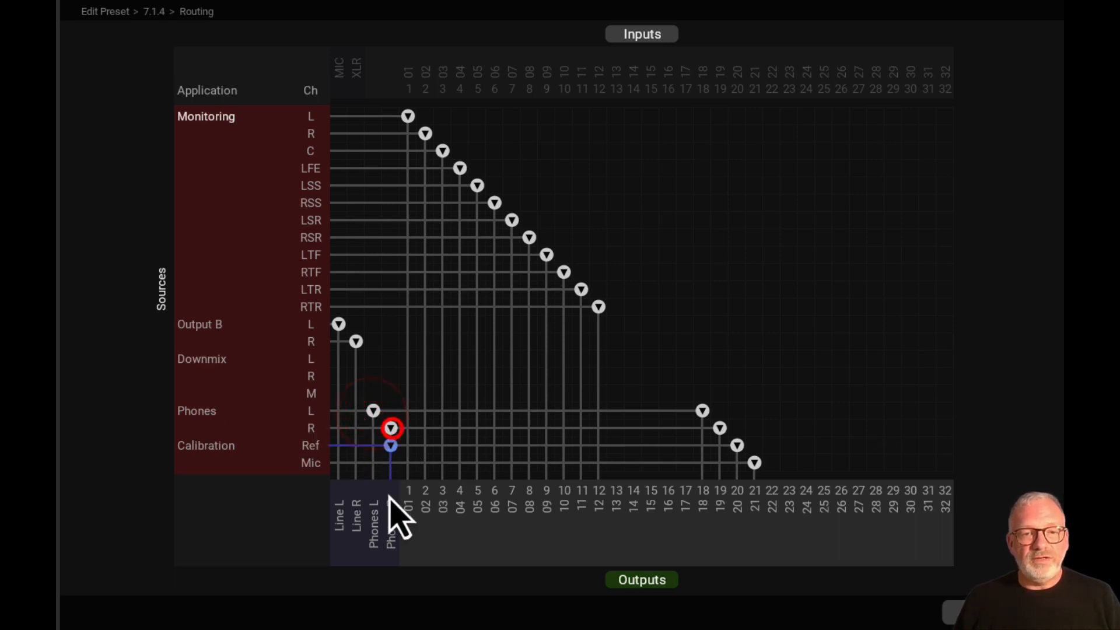
left_click(704, 409)
left_click(719, 429)
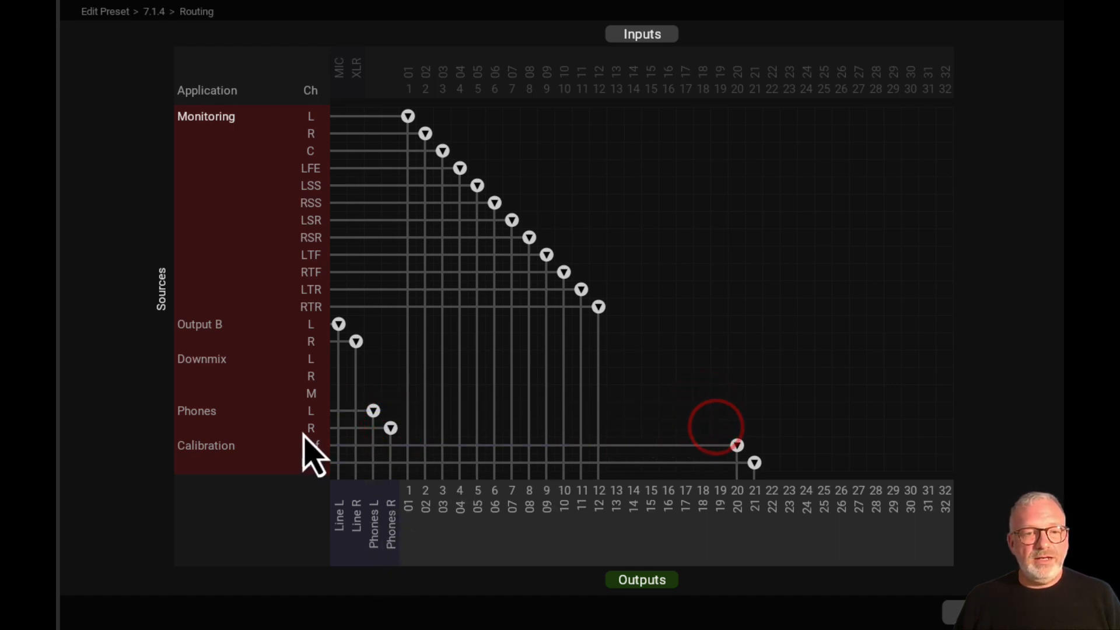
Remove the Calibration Ref and Mic routes from outputs 20 and 21, and return to the preset settings
left_click(738, 446)
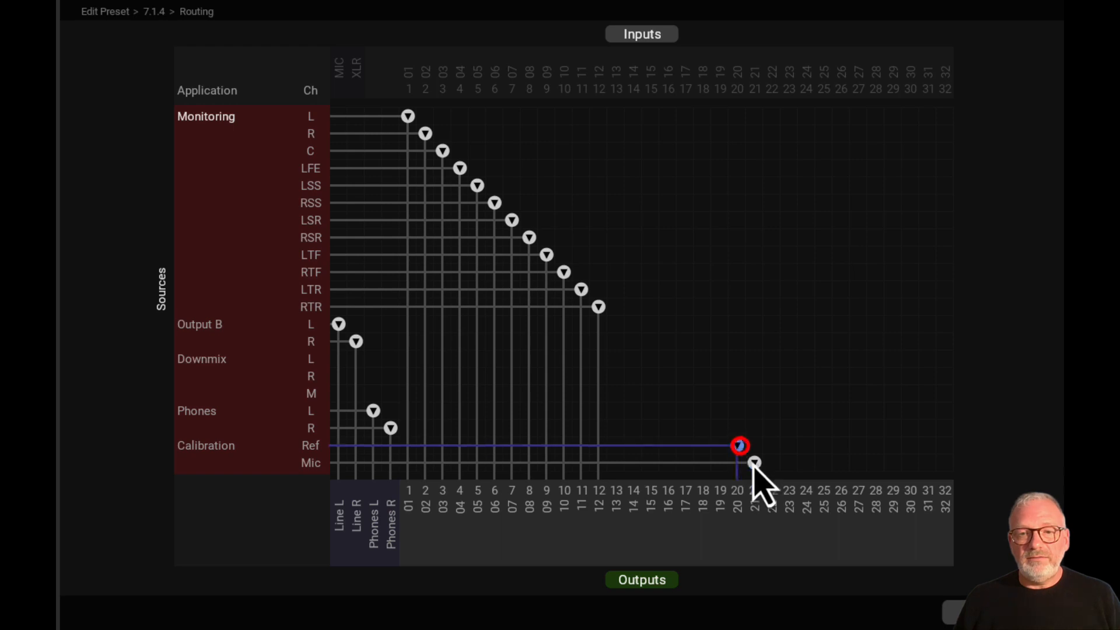
left_click(756, 463)
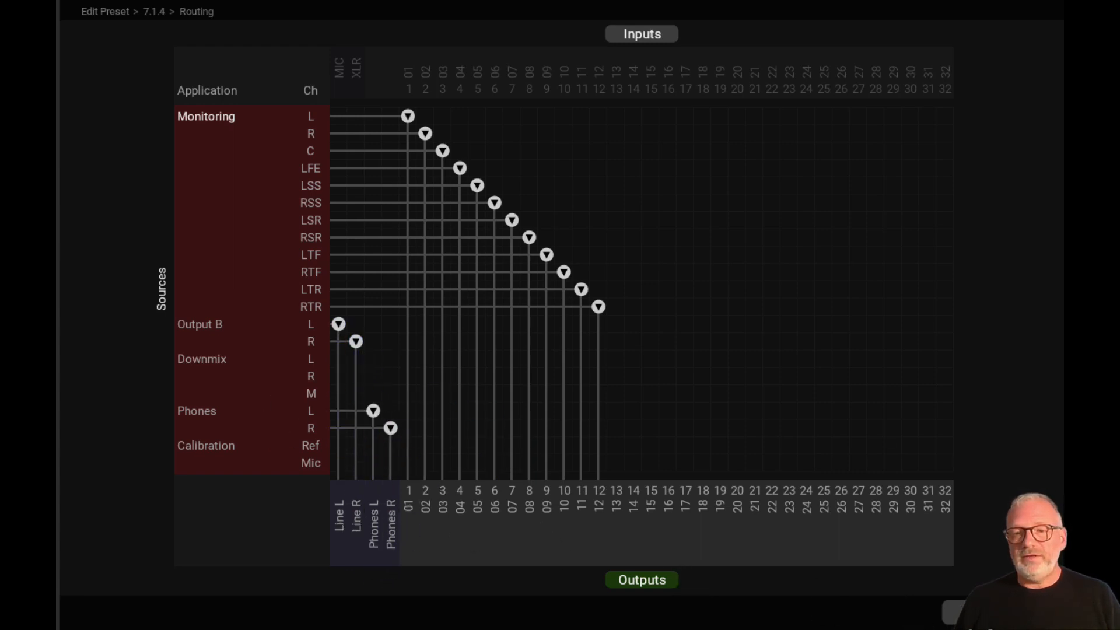
left_click(960, 609)
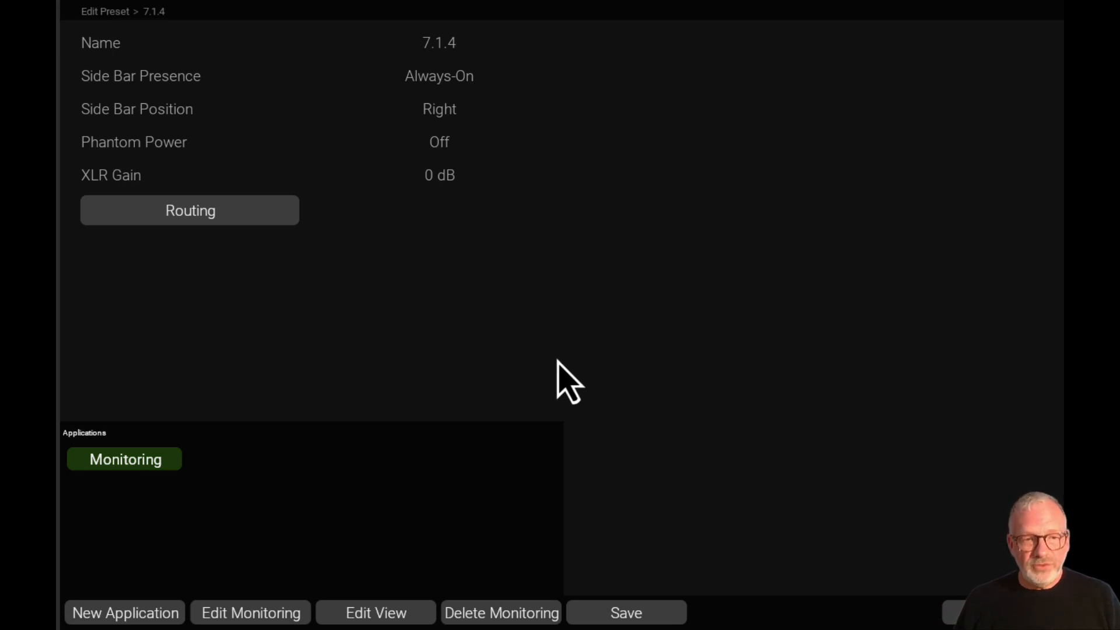
Open the preset's view for editing and place the Monitoring speaker-layout instrument in the upper part of the canvas
left_click(399, 617)
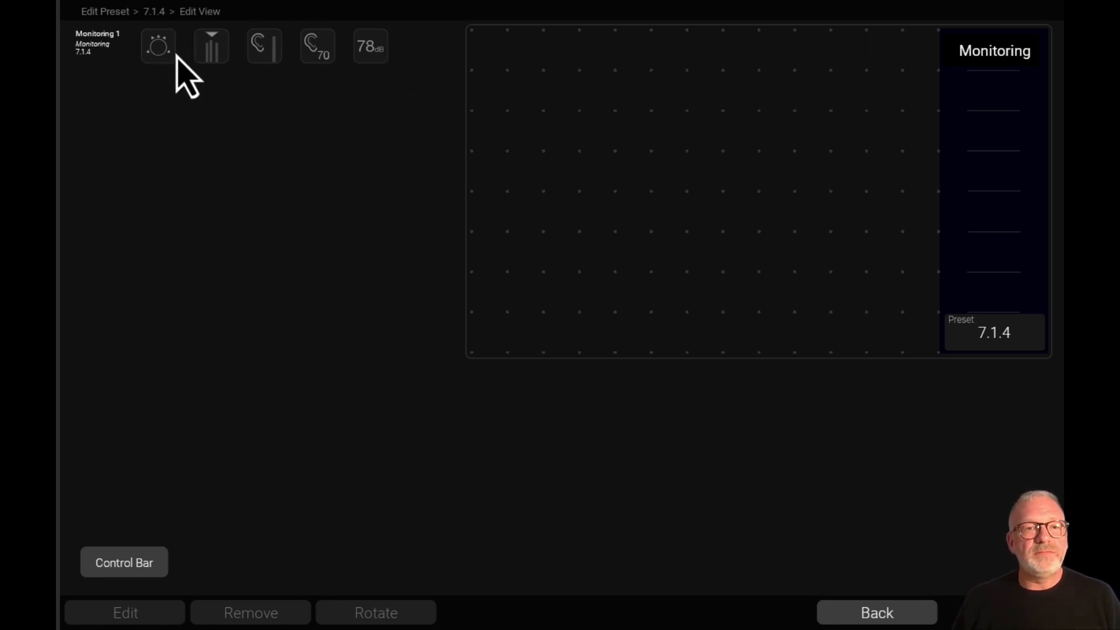
left_click_drag(158, 47, 660, 124)
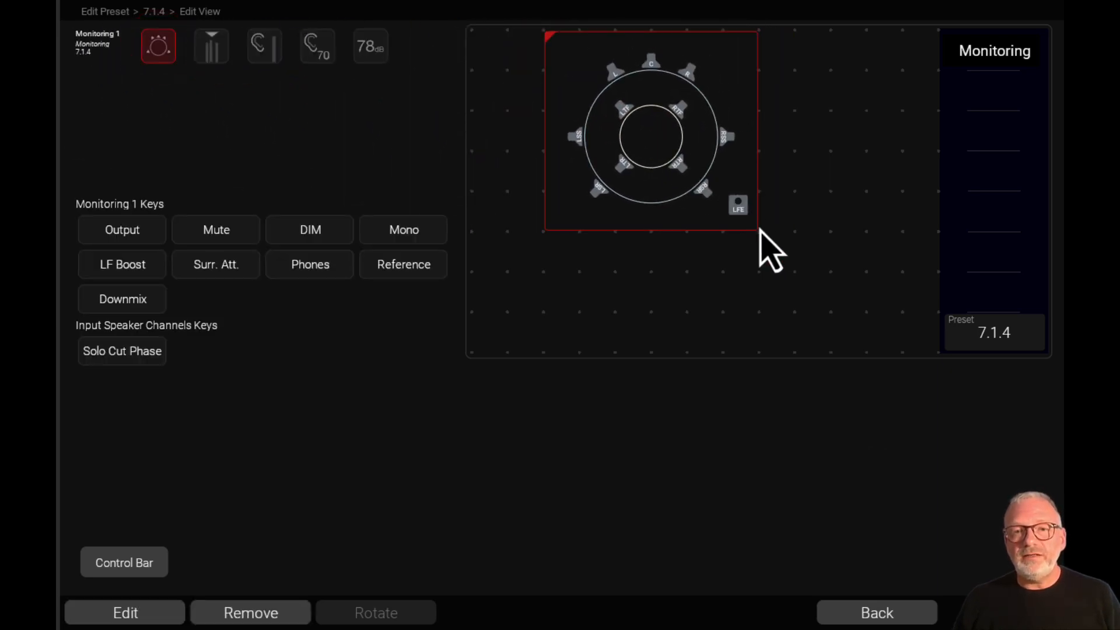
Enlarge the Monitoring speaker layout and place the L/R/M level meter to its right, stretched to the layout's full height
left_click_drag(757, 232, 867, 309)
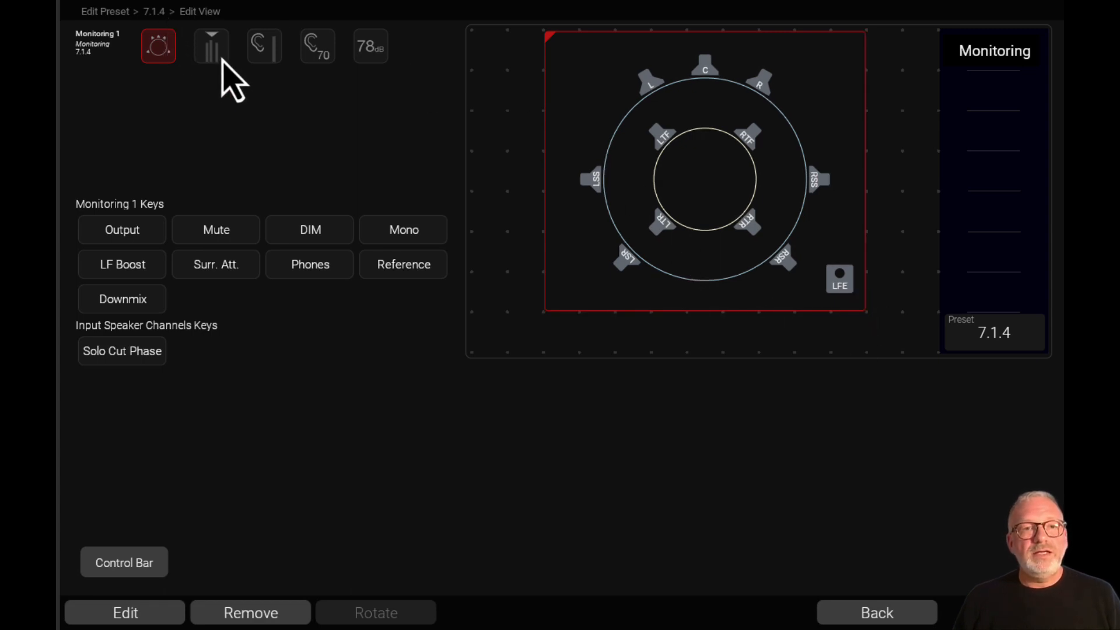
left_click_drag(217, 48, 223, 149)
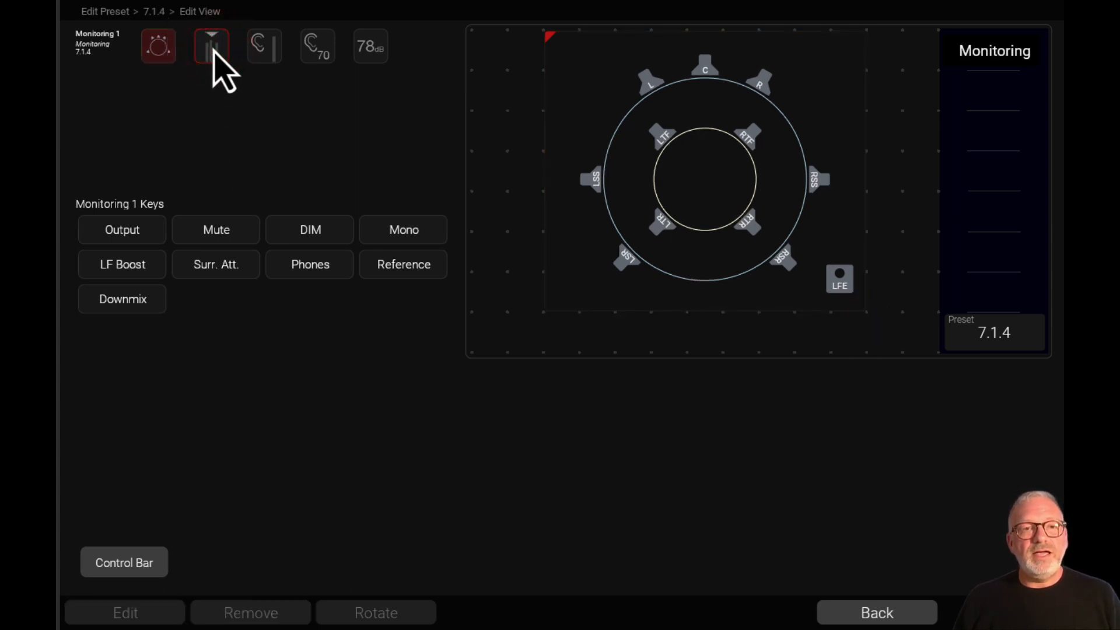
left_click_drag(213, 48, 920, 64)
left_click_drag(916, 109, 919, 310)
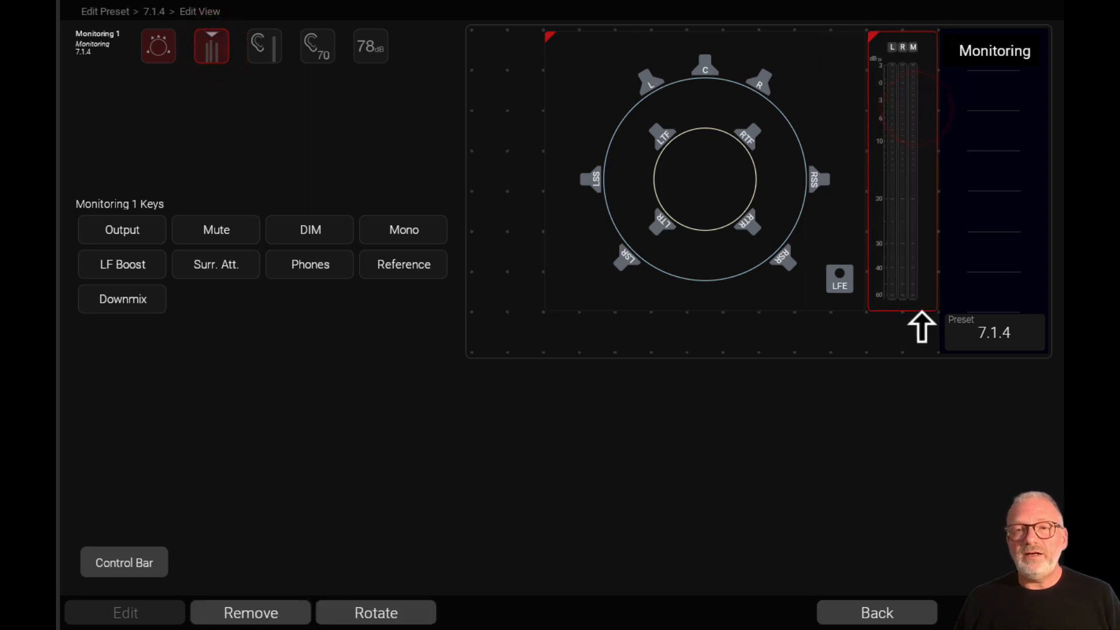
Place the SPL meter left of the speaker layout, with the numeric SPL readout and the volume readout stacked beneath it
left_click(263, 45)
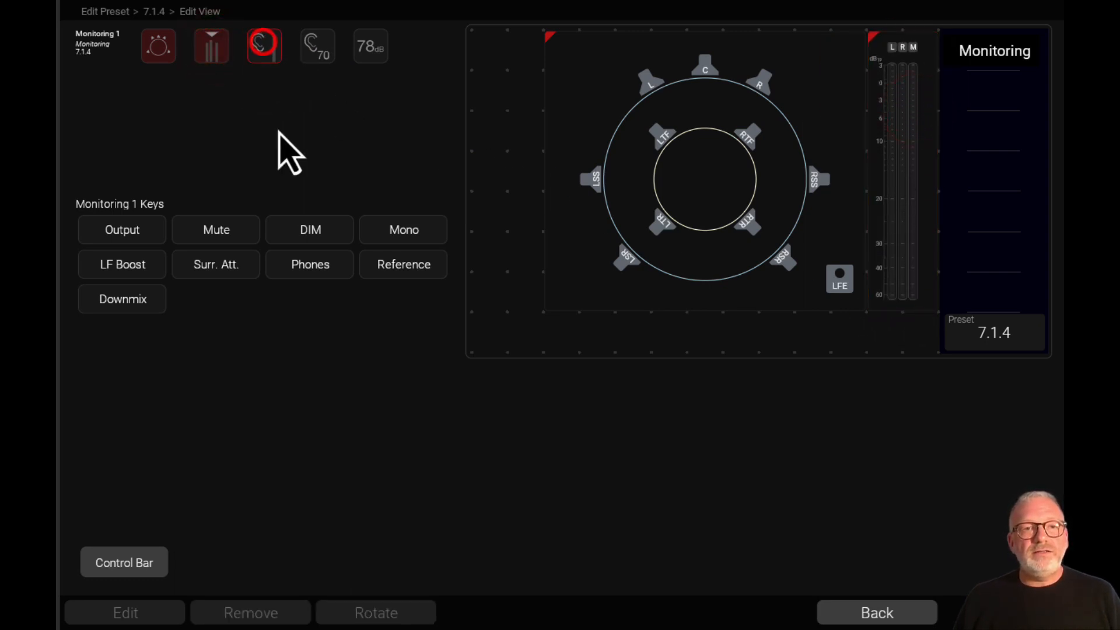
left_click_drag(263, 55, 537, 271)
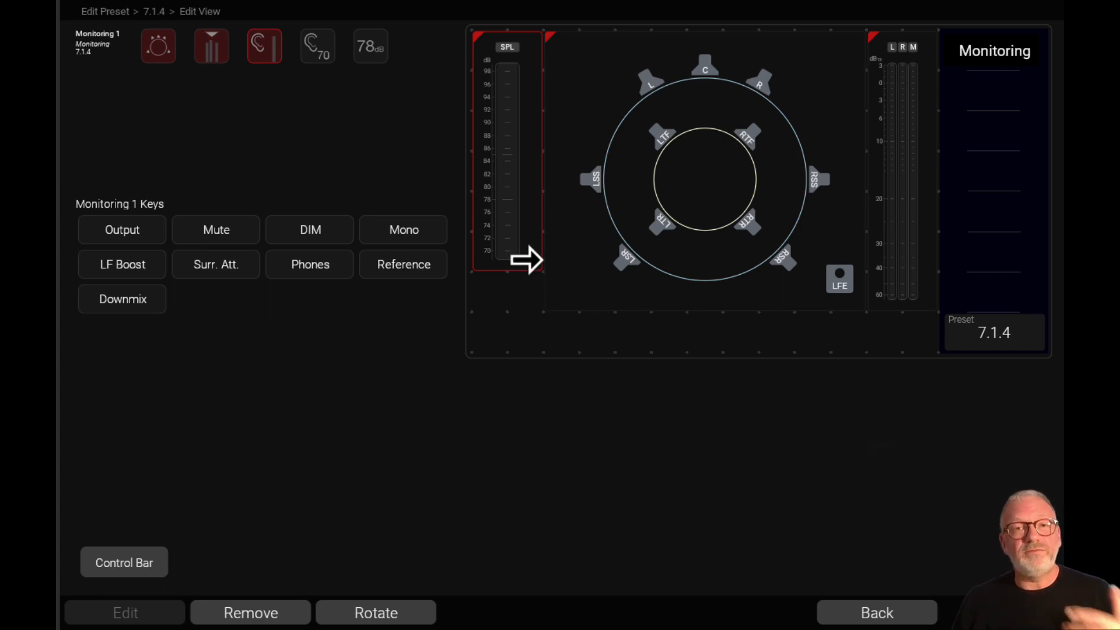
left_click(310, 54)
left_click_drag(320, 58, 510, 299)
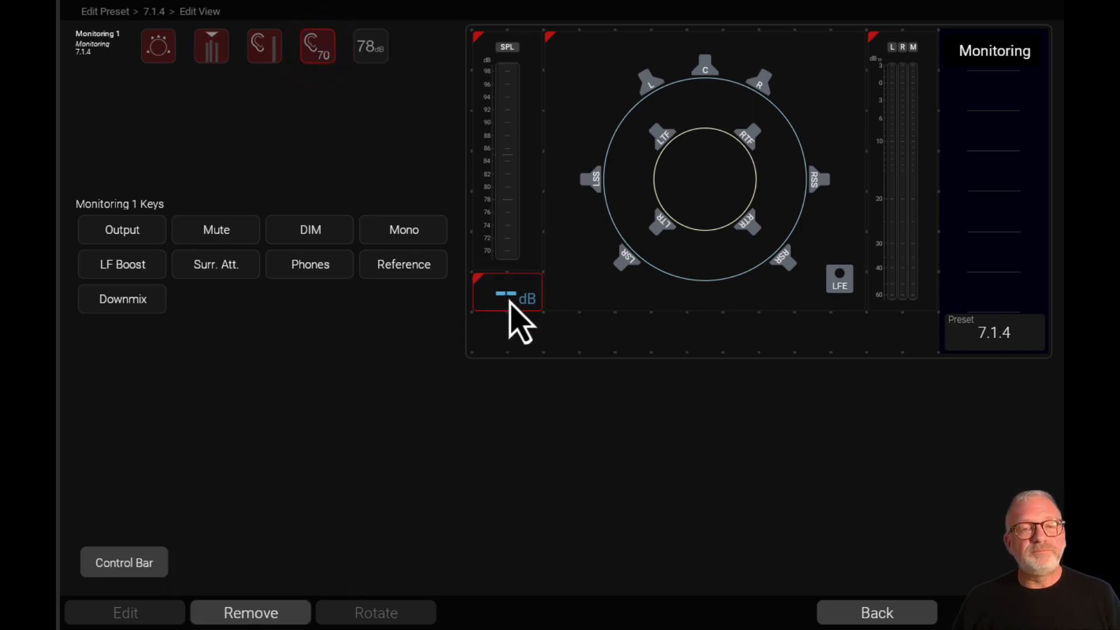
left_click_drag(373, 48, 505, 344)
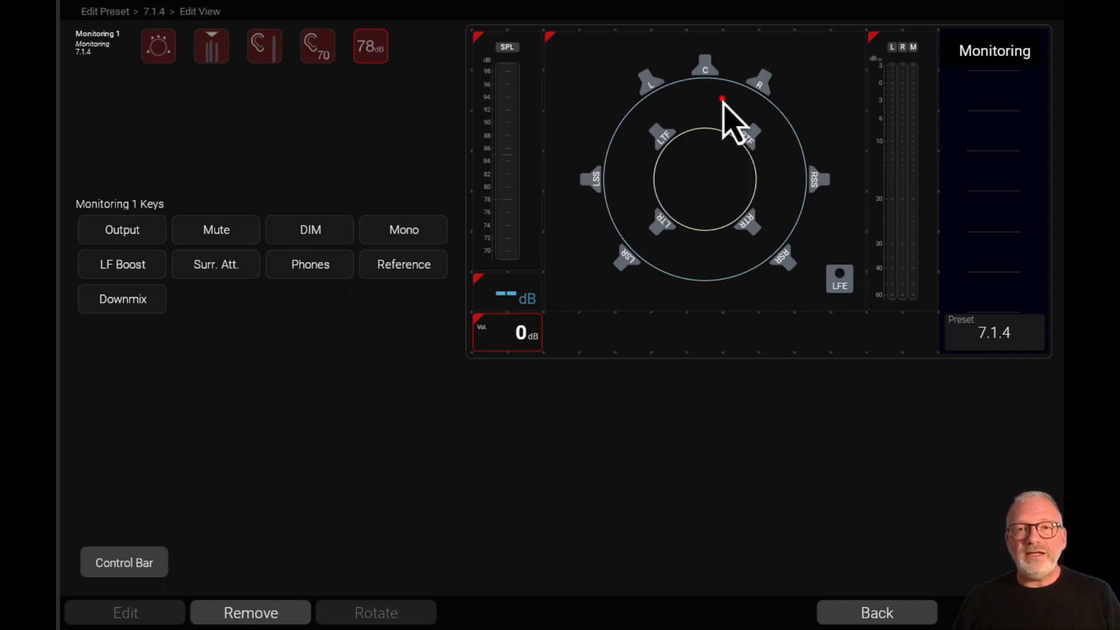
Add the speaker layout's Solo Cut Phase key to the row below it, leaving one key space after the volume readout
left_click(722, 100)
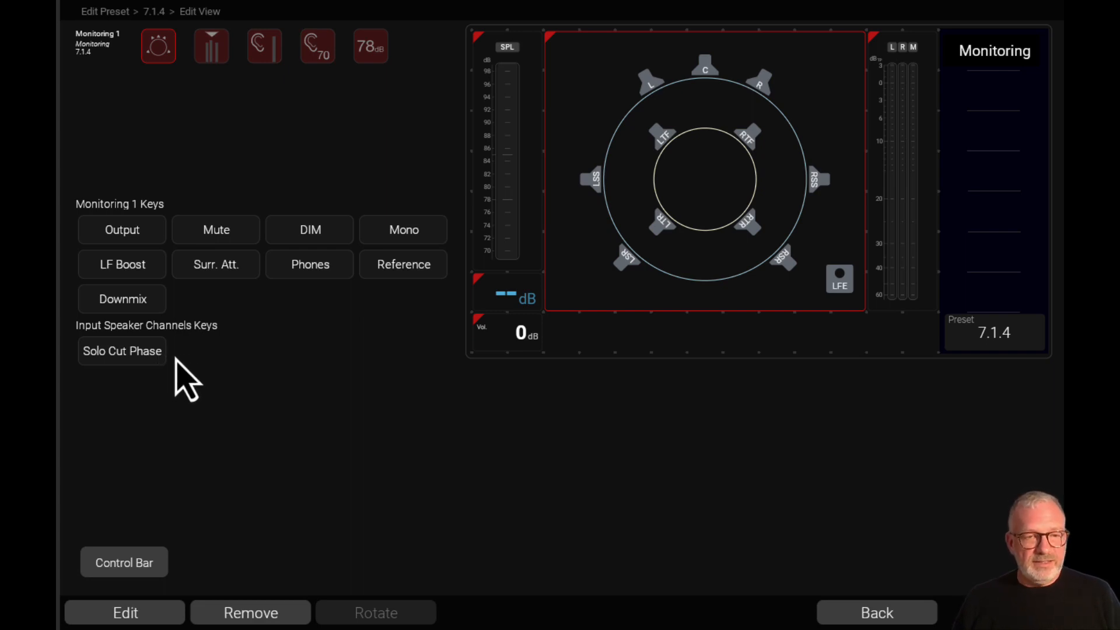
left_click(139, 354)
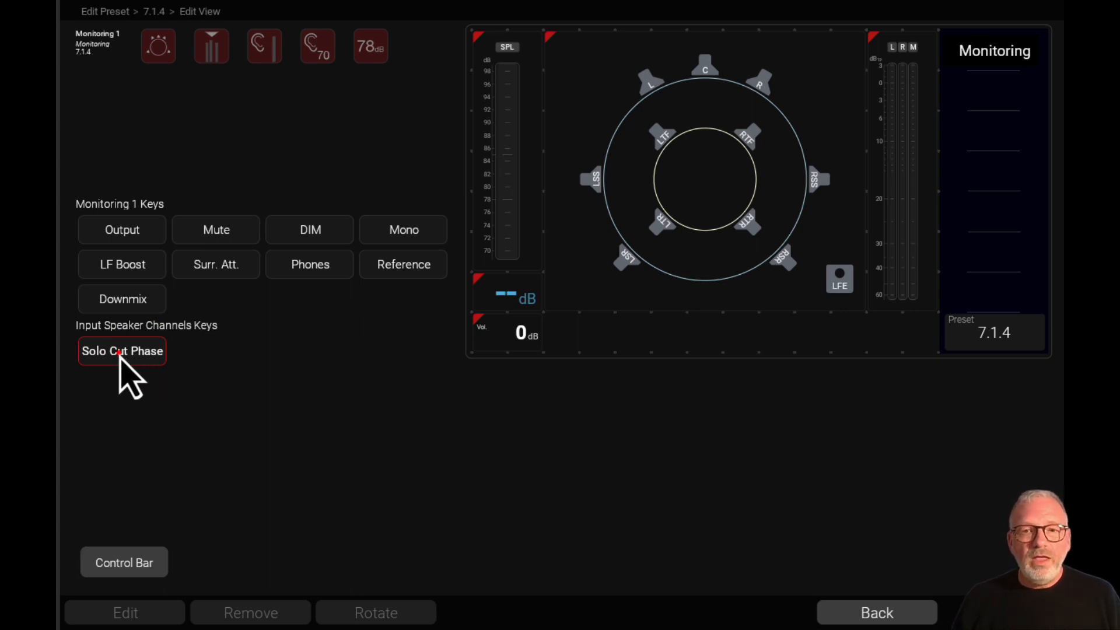
left_click_drag(118, 354, 641, 344)
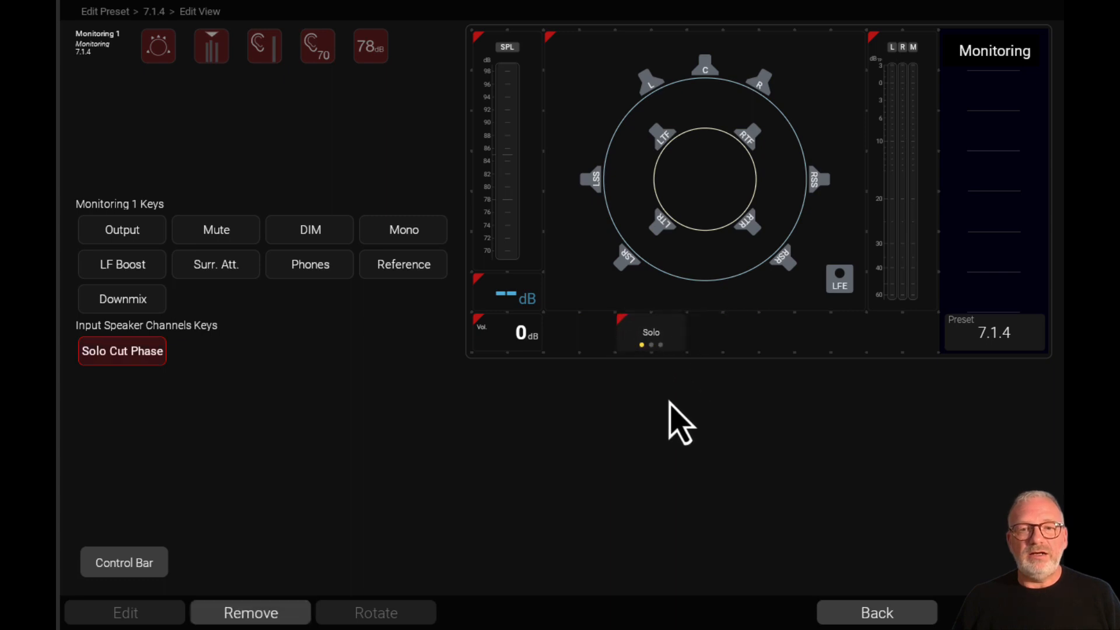
Add an Output key below the L/R/M meter, Reference beside the volume readout, Phones beside Output, and Mute beside Solo
left_click(140, 230)
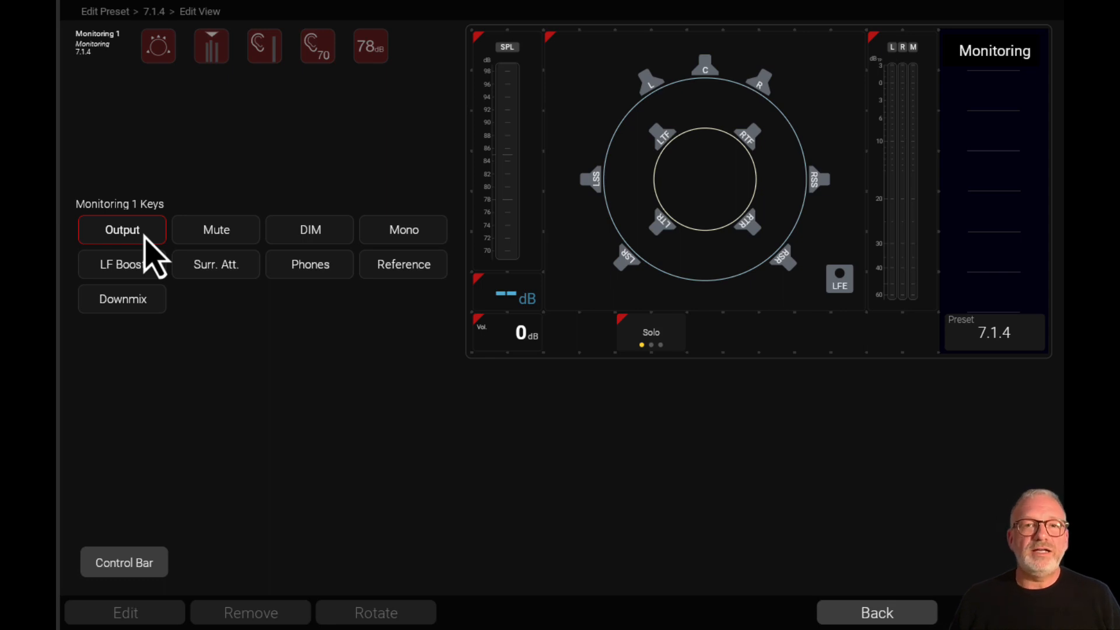
left_click_drag(142, 235, 887, 341)
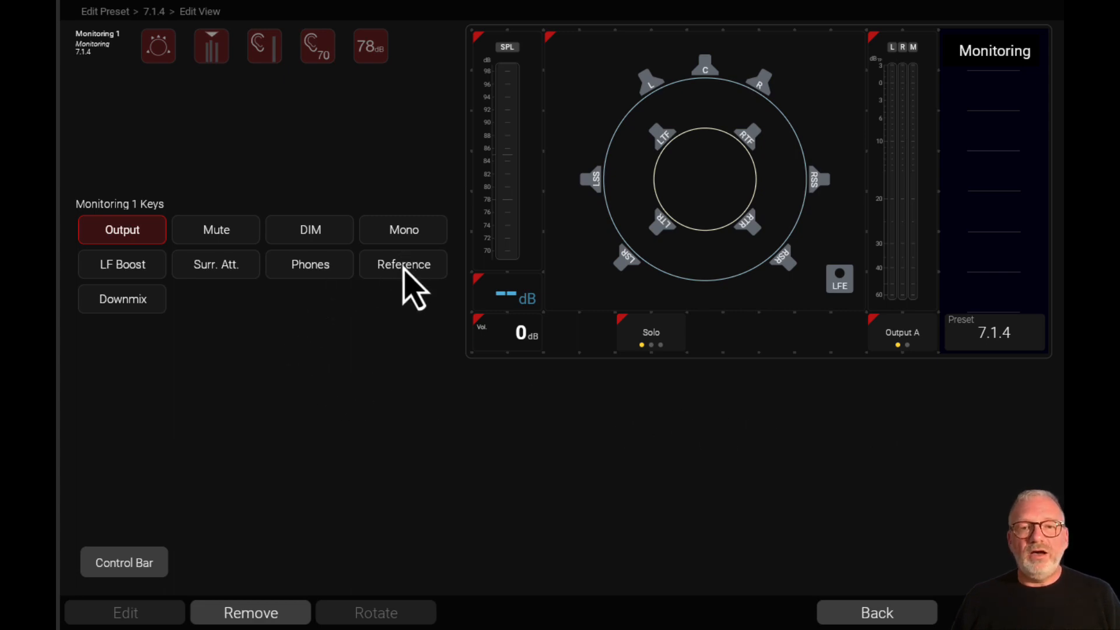
left_click_drag(404, 265, 577, 347)
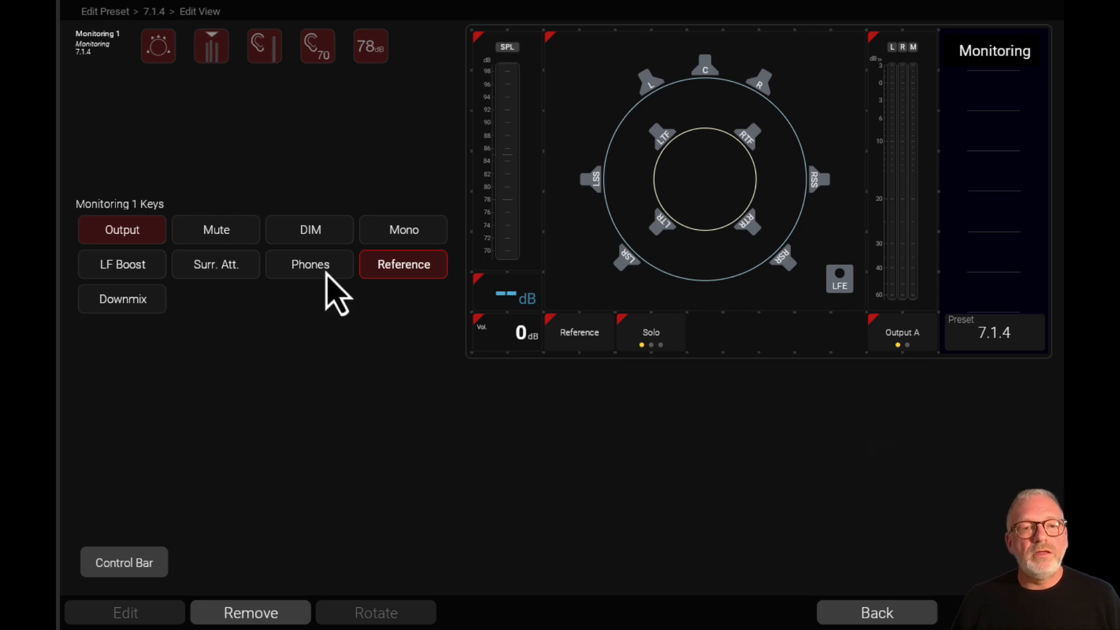
left_click_drag(319, 267, 820, 336)
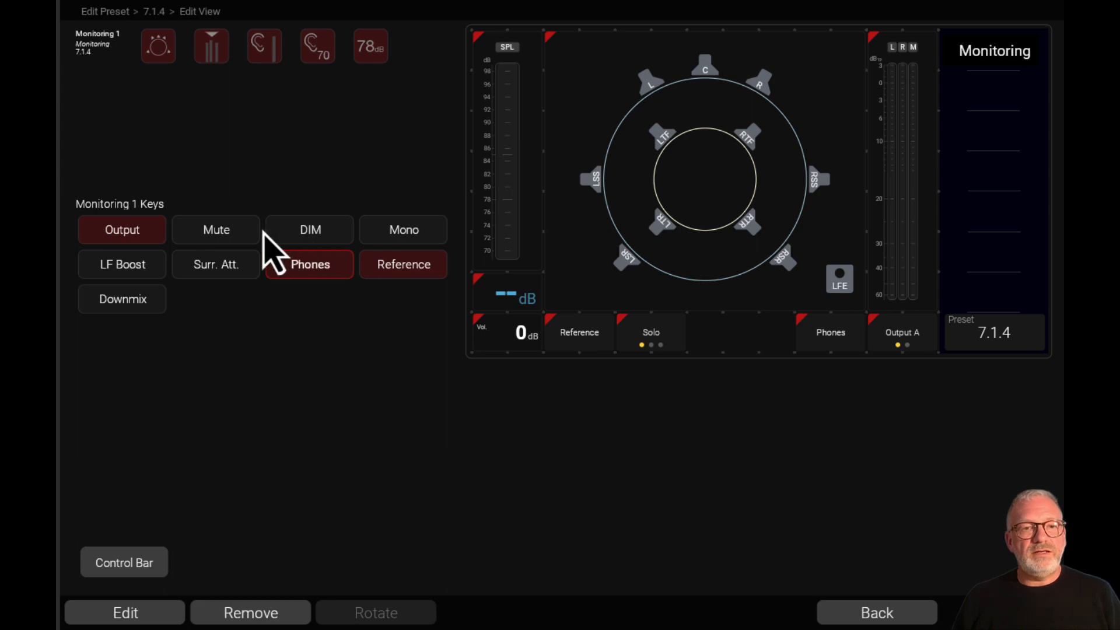
left_click_drag(208, 228, 726, 341)
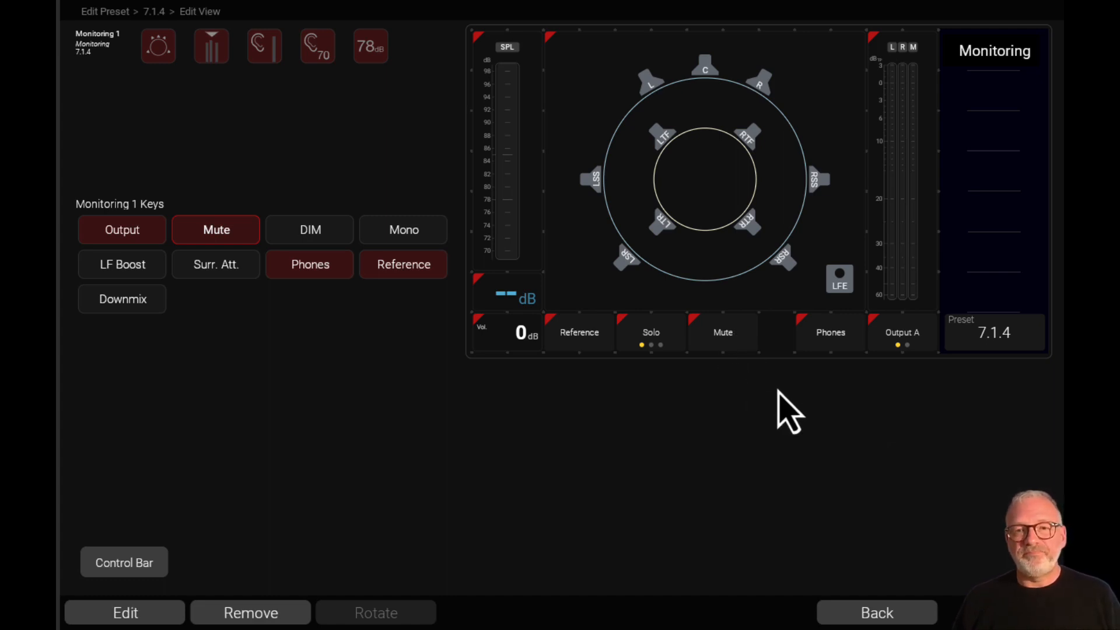
Leave the view editor, save the preset, and select 7.1.4 in the preset list
left_click(898, 614)
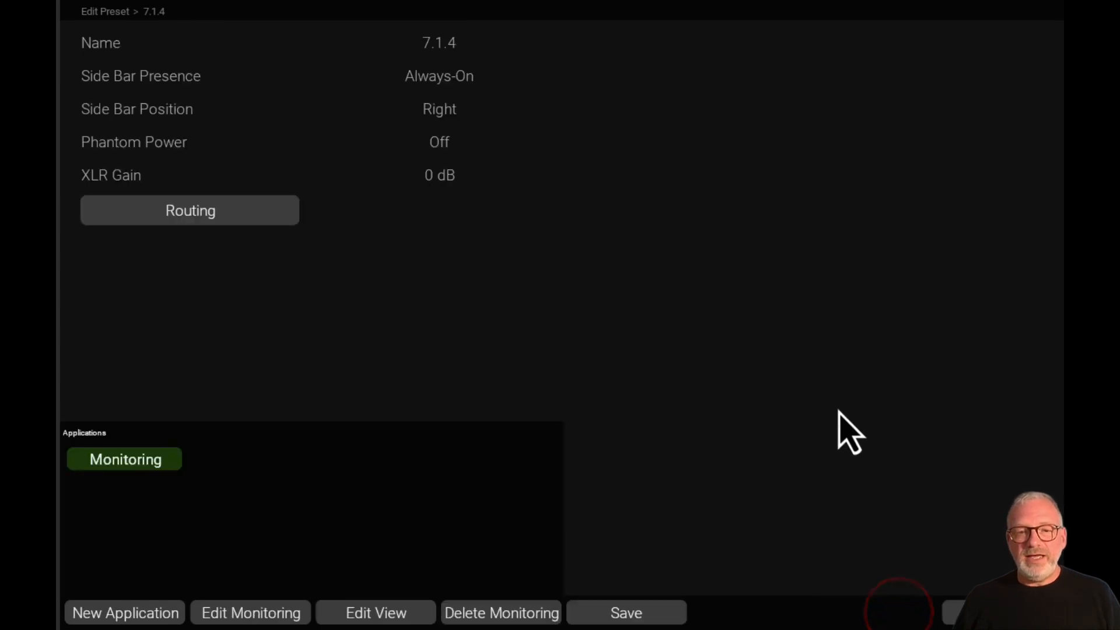
left_click(643, 620)
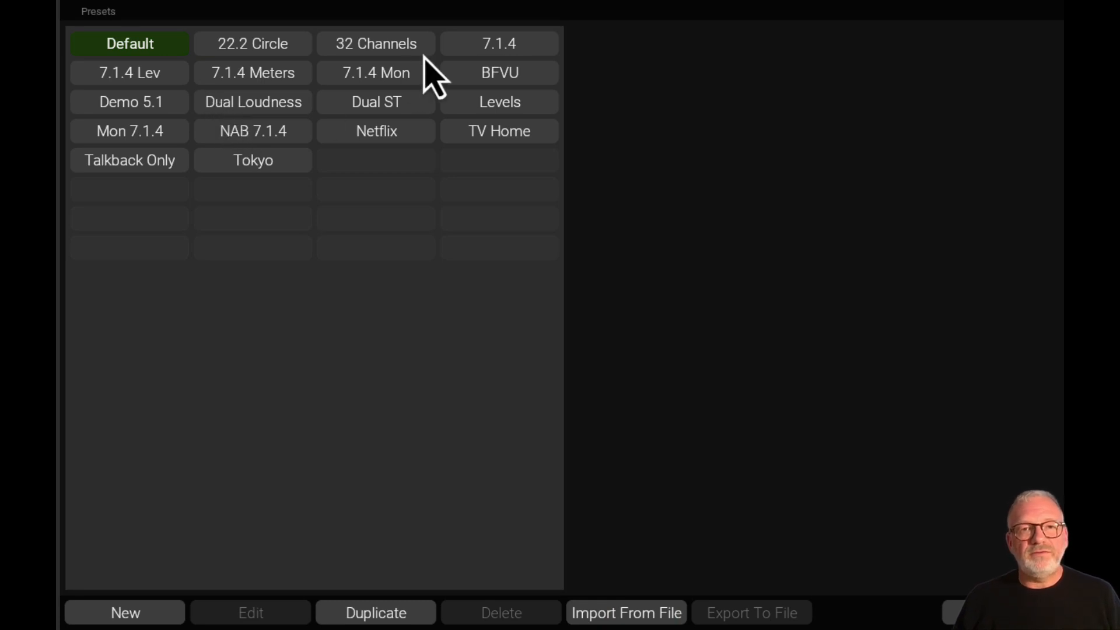
left_click(483, 45)
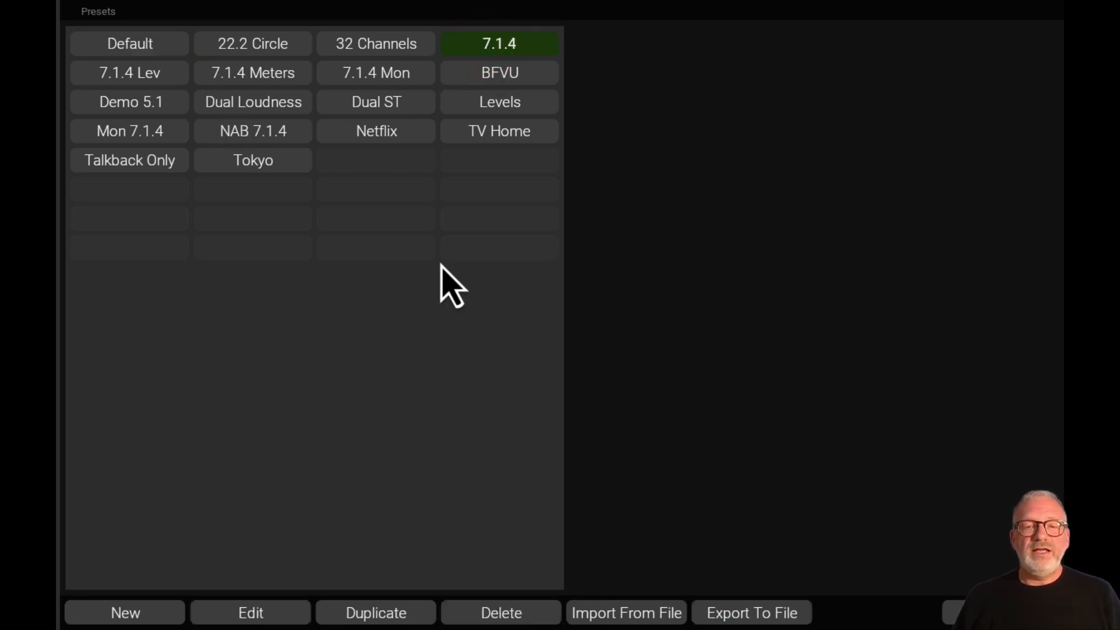